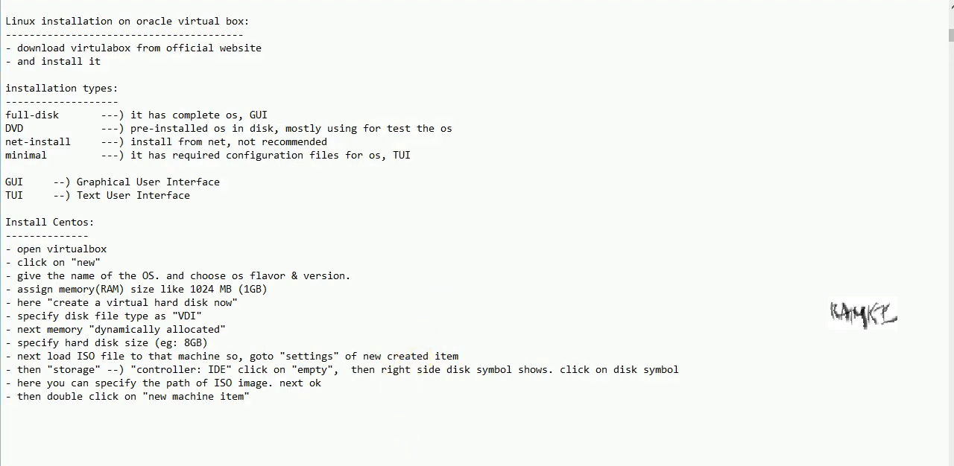
# - View the Tech Farm YouTube channel page and return to the Linux installation notes
pyautogui.hotkey('alt', 'Tab')
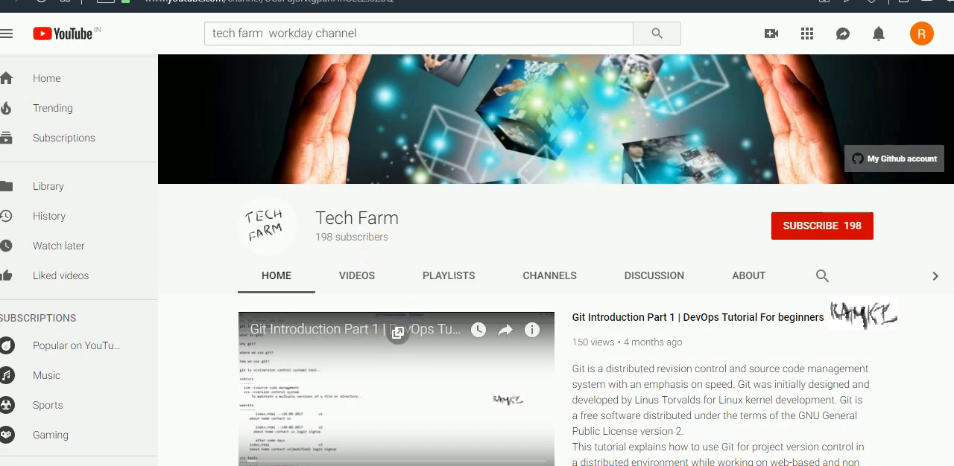
pyautogui.hotkey('alt', 'Tab')
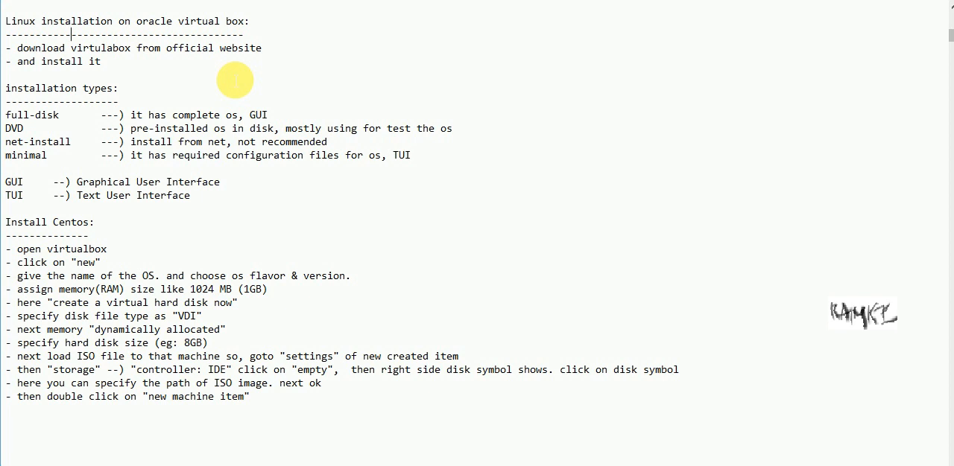
pyautogui.click(201, 88)
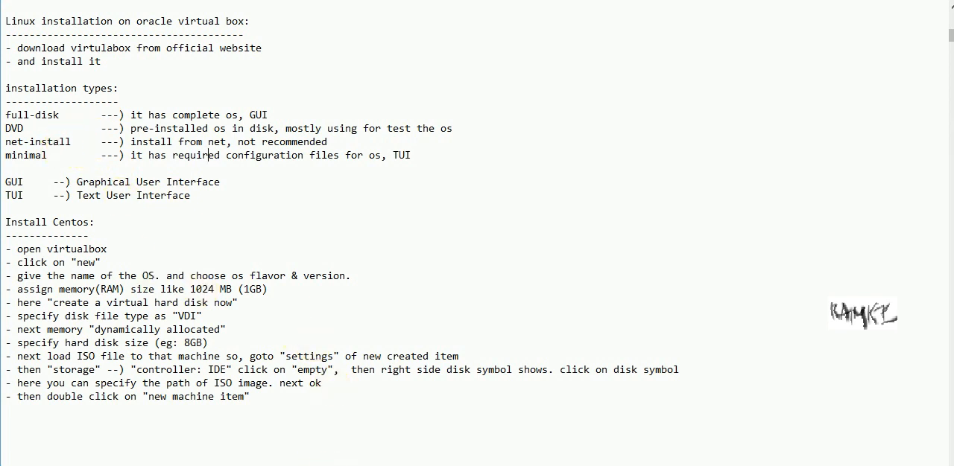
# - Switch to the browser, open the Download CentOS page from the search results and follow its DVD ISO link
pyautogui.click(335, 465)
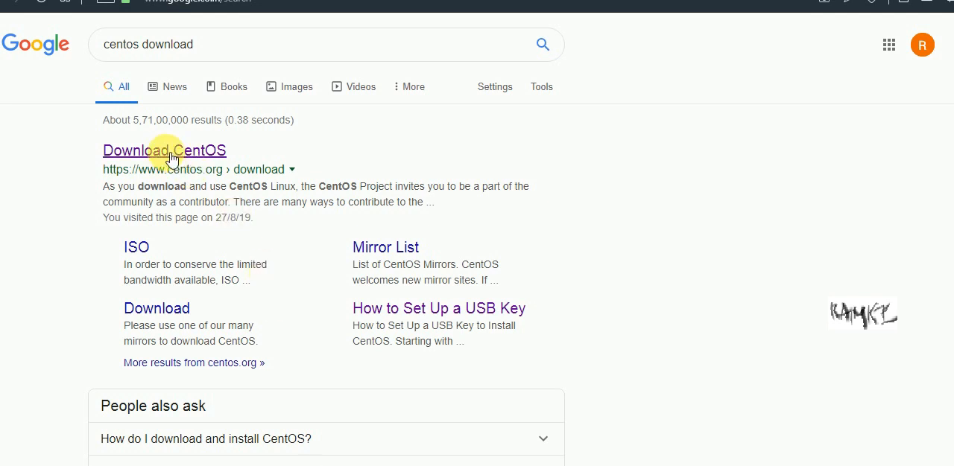
pyautogui.click(123, 151)
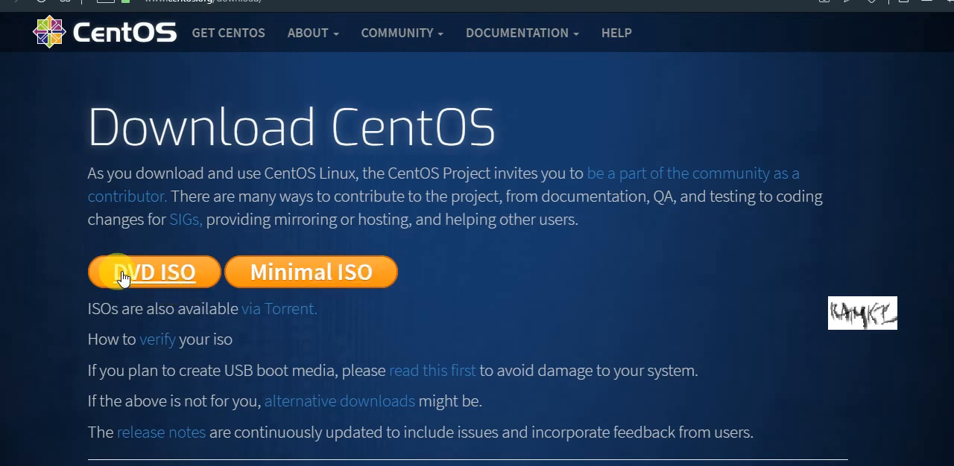
pyautogui.click(179, 283)
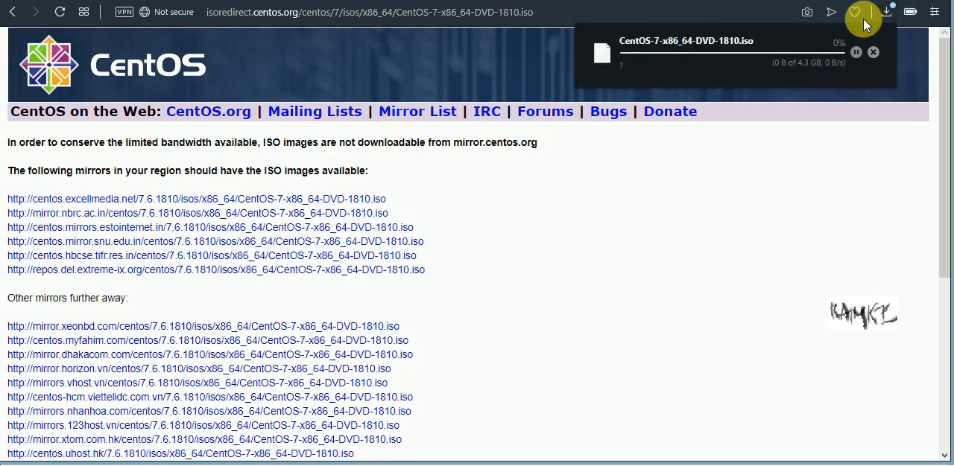
# - Cancel the CentOS-7-x86_64-DVD-1810.iso download, look through the DVD ISO mirrors and return to the CentOS download page
pyautogui.click(870, 47)
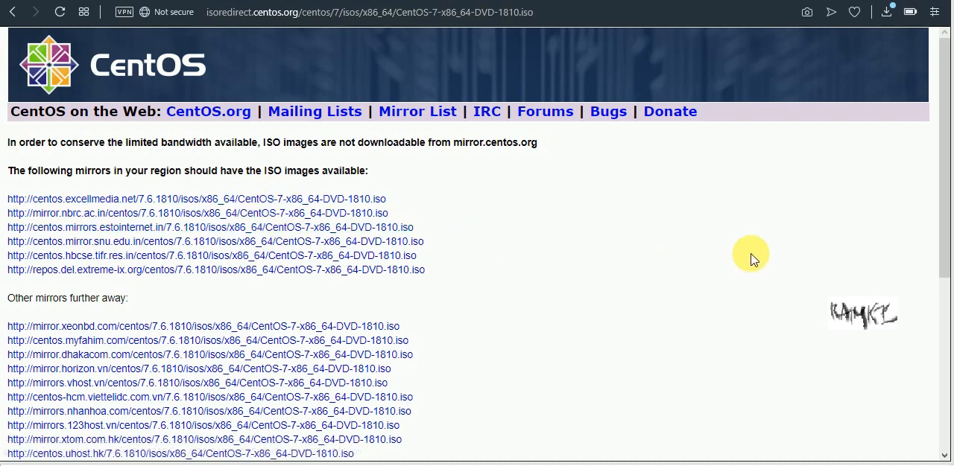
pyautogui.scroll(-1, 685, 256)
pyautogui.scroll(-5, 748, 257)
pyautogui.scroll(2, 749, 257)
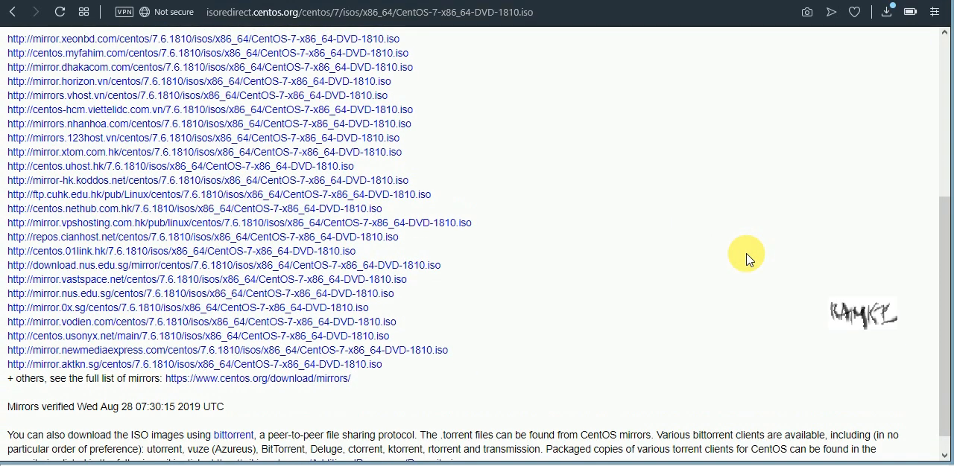
pyautogui.scroll(4, 746, 256)
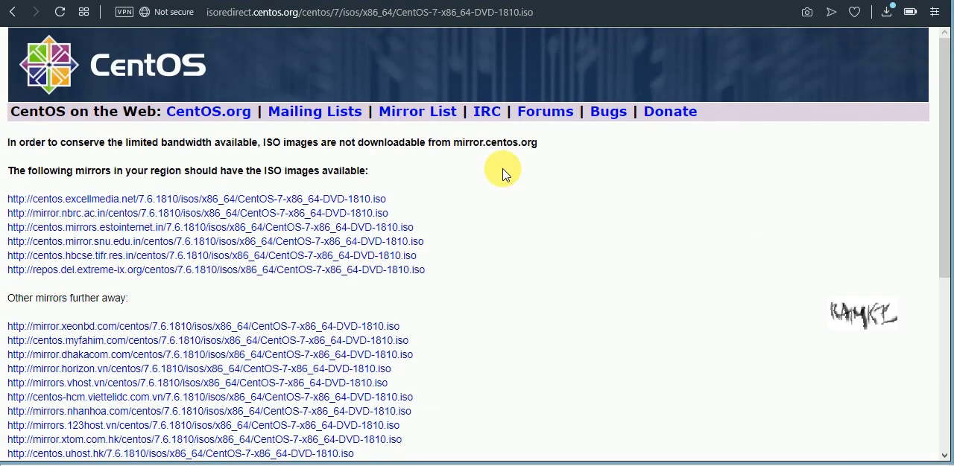
pyautogui.click(12, 10)
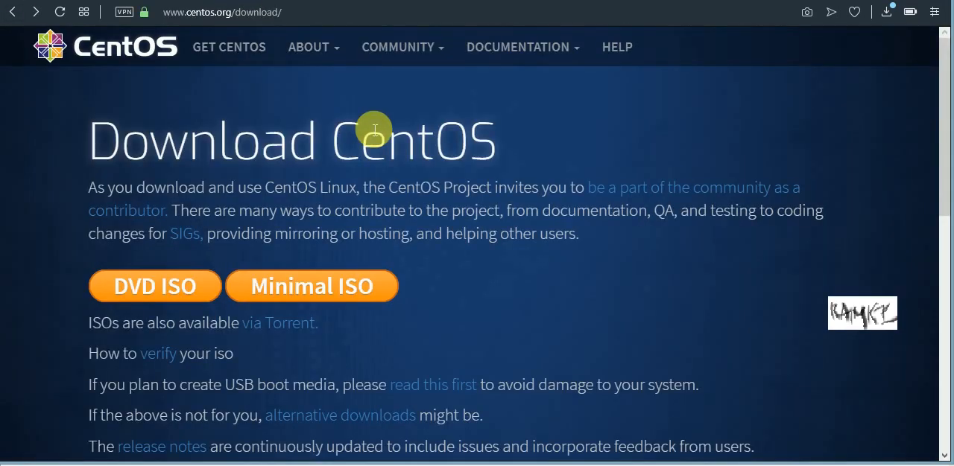
pyautogui.click(441, 51)
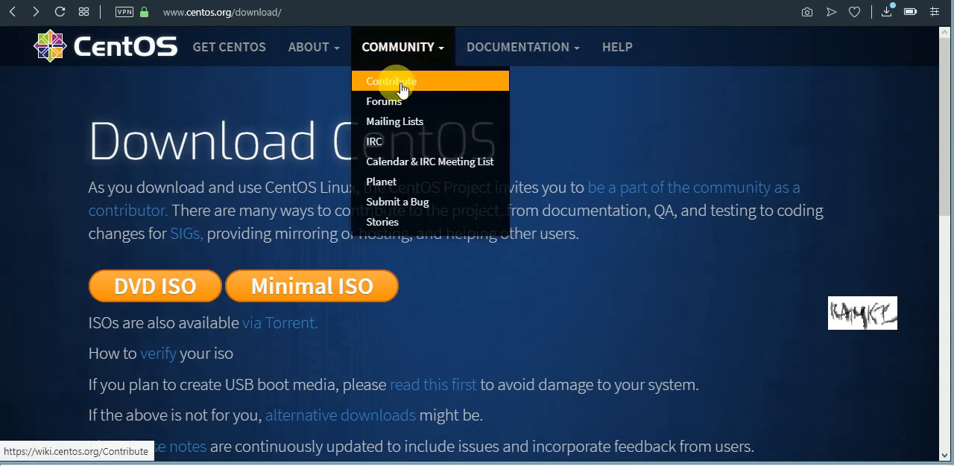
pyautogui.click(262, 83)
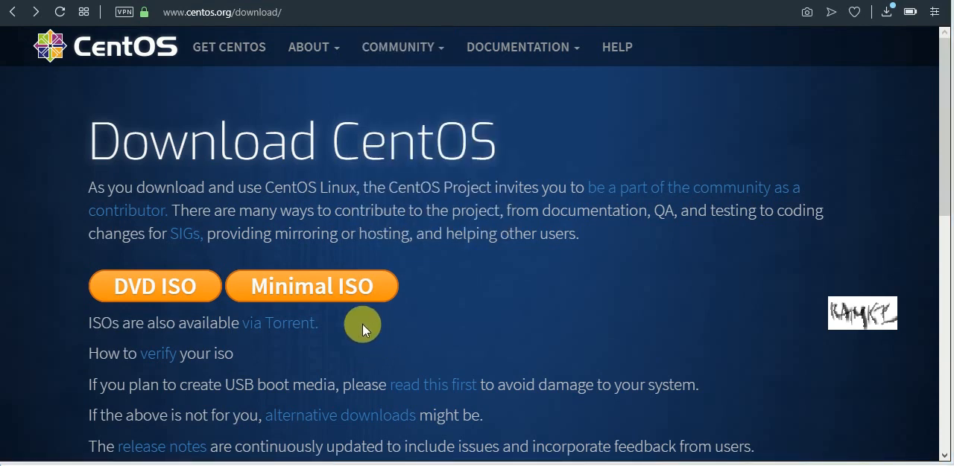
# - View the Minimal ISO mirror list and return to the CentOS download page
pyautogui.click(313, 291)
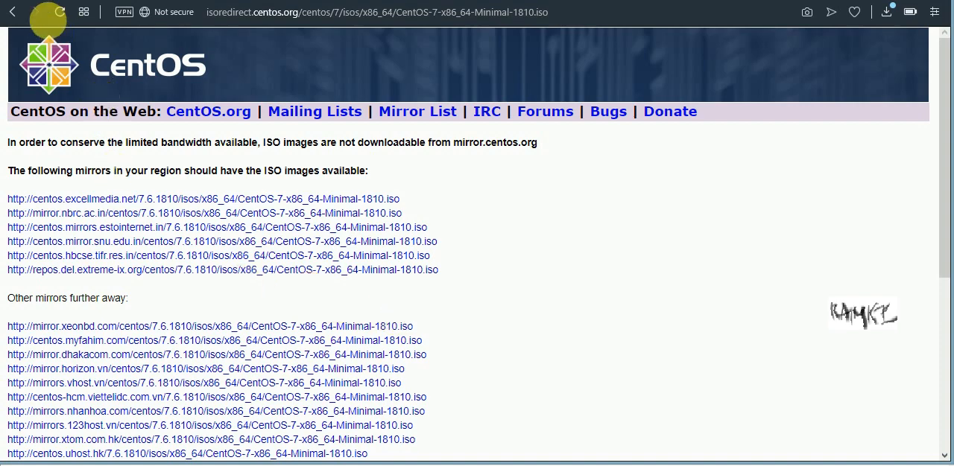
pyautogui.click(11, 16)
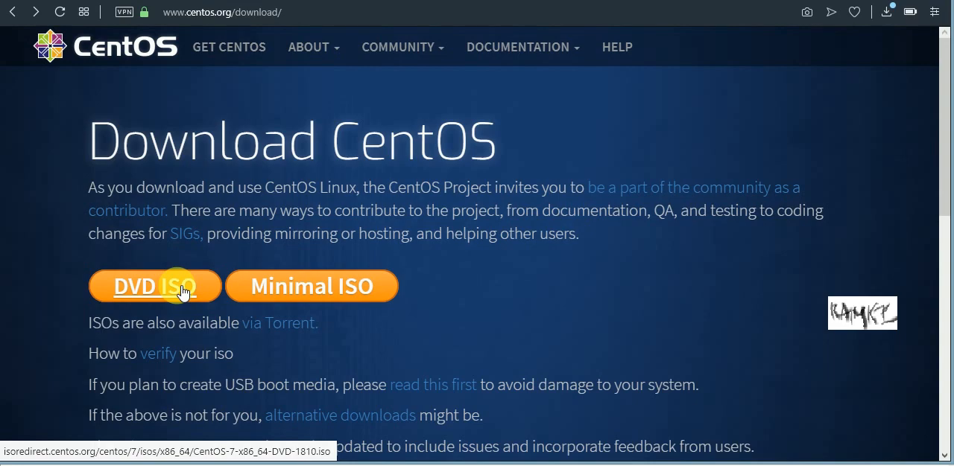
# - Open the torrent download mirrors for the CentOS ISOs and follow the link to the full list of mirrors
pyautogui.scroll(-2, 182, 290)
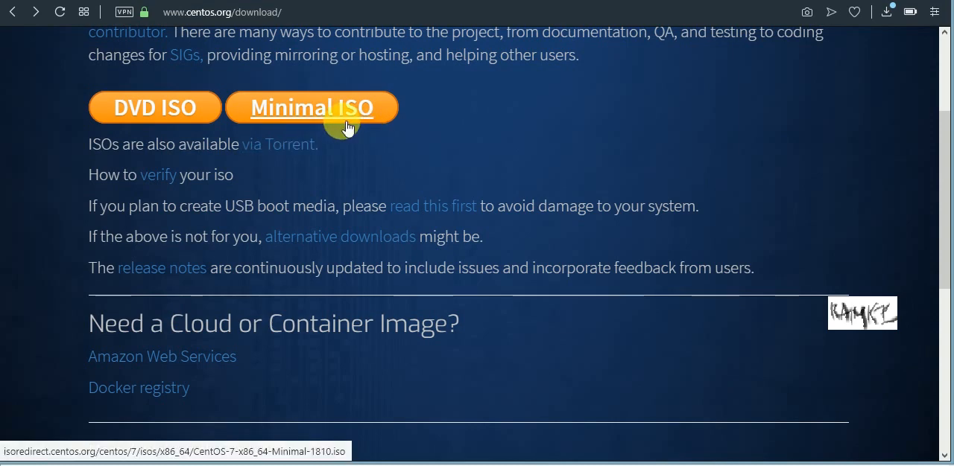
pyautogui.click(284, 147)
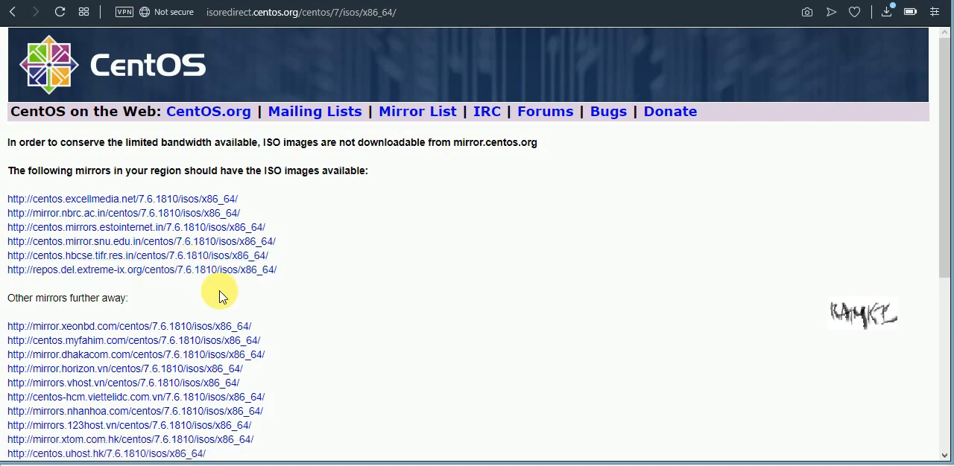
pyautogui.scroll(-4, 220, 297)
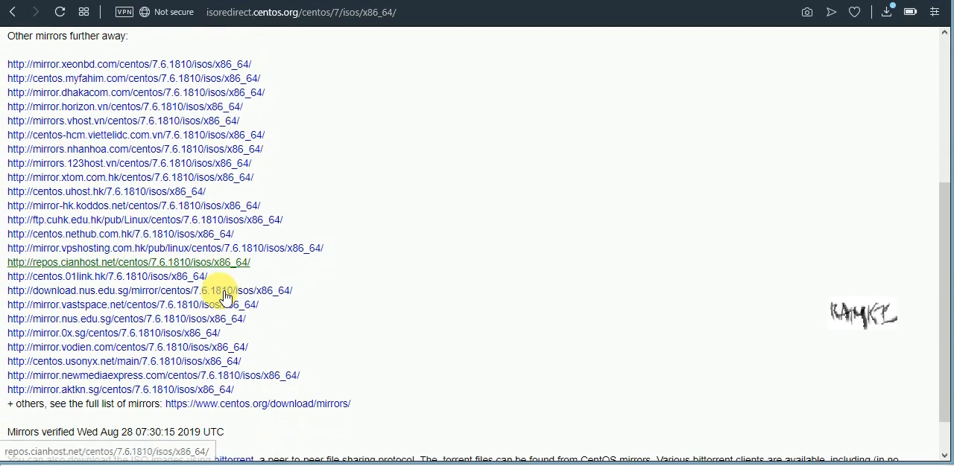
pyautogui.scroll(-1, 220, 297)
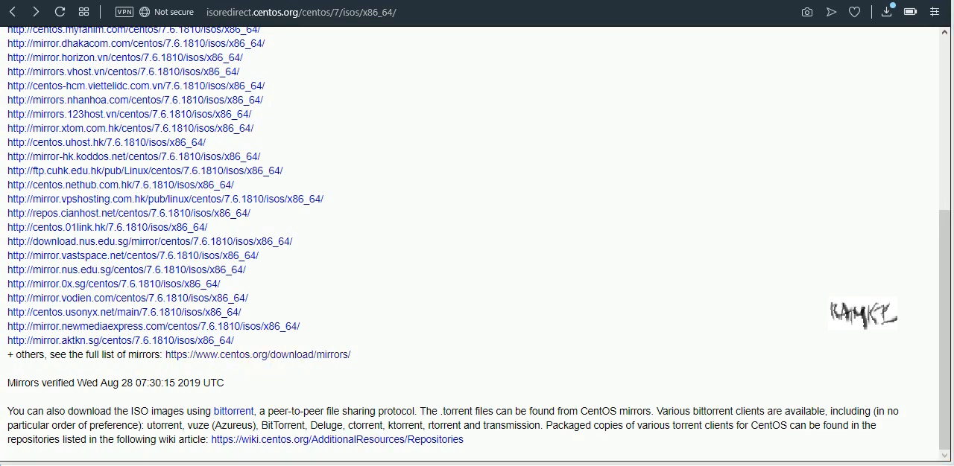
pyautogui.click(261, 356)
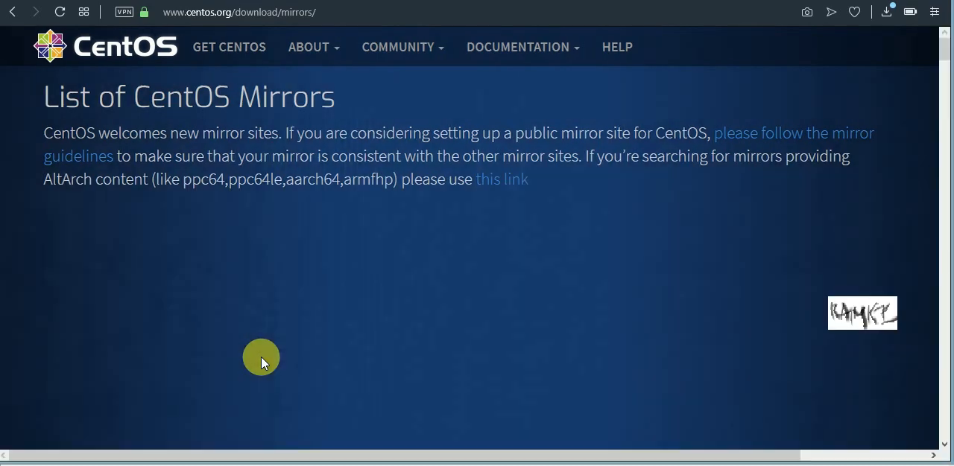
# - Look through the table of CentOS mirrors by location and region, including the mirrors in Asia
pyautogui.scroll(-5, 261, 357)
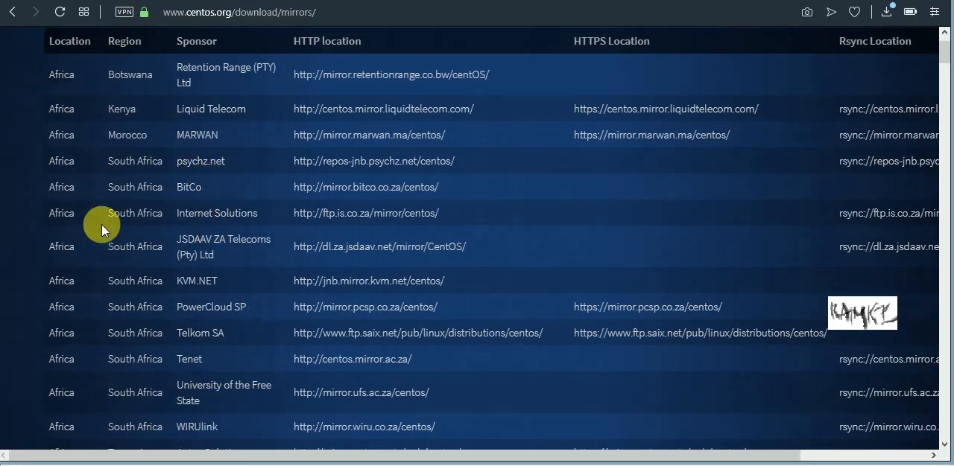
pyautogui.scroll(-5, 102, 224)
pyautogui.scroll(-3, 102, 223)
pyautogui.scroll(-12, 101, 223)
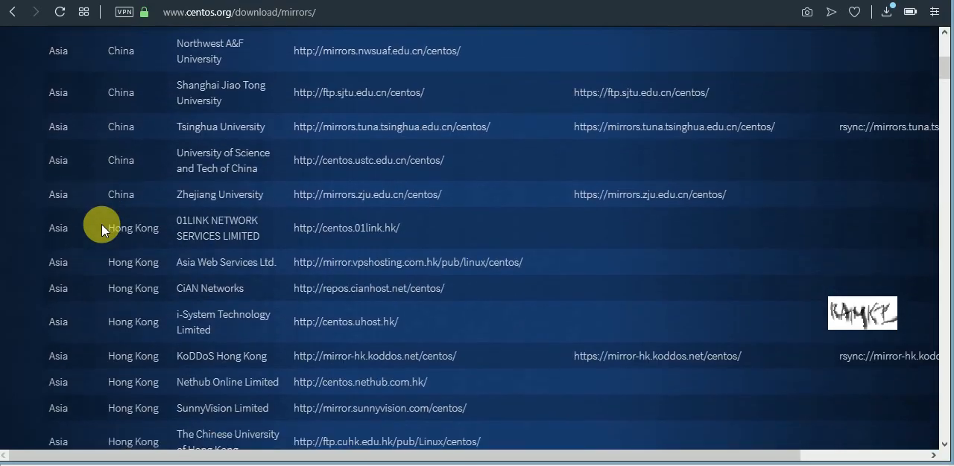
pyautogui.scroll(2, 101, 223)
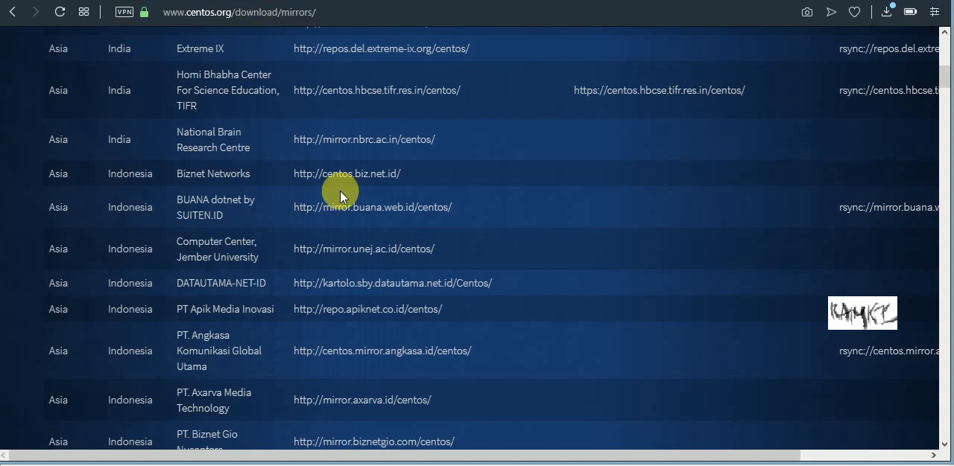
pyautogui.scroll(1, 340, 191)
pyautogui.moveTo(550, 454); pyautogui.dragTo(468, 415)
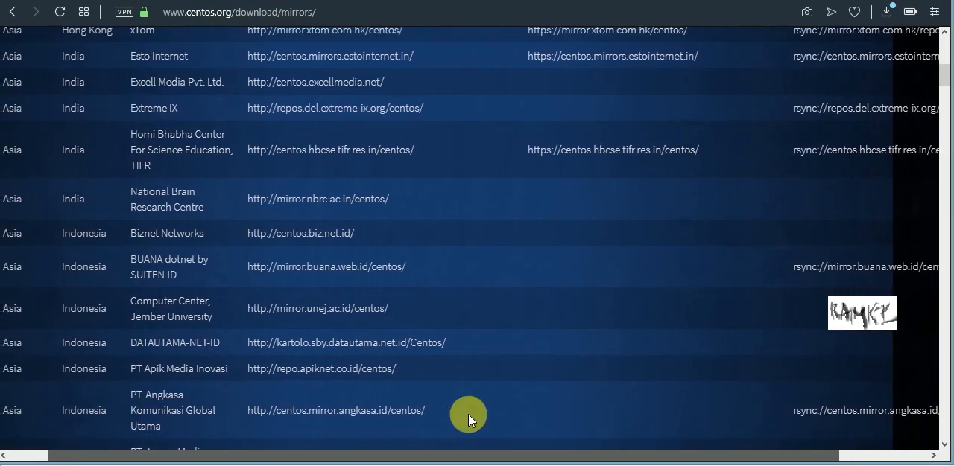
# - Go back to the Google results and change the search to "centos 6 download"
pyautogui.click(11, 13)
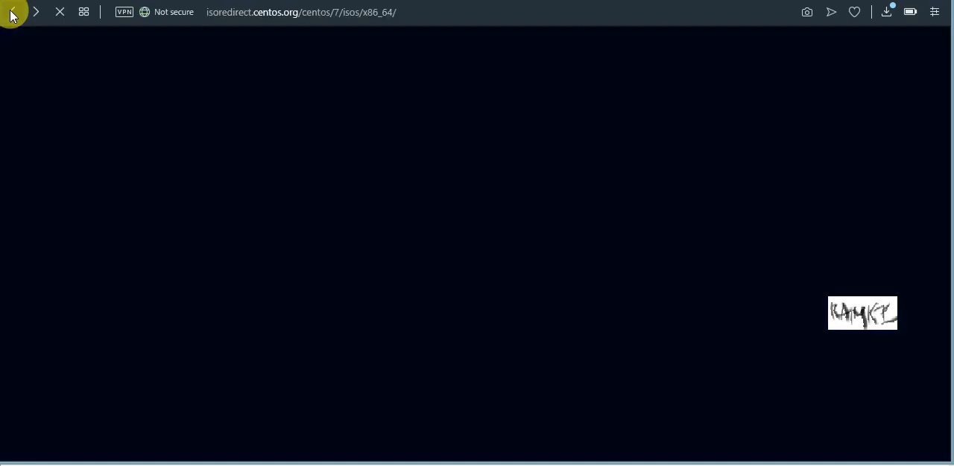
pyautogui.click(11, 13)
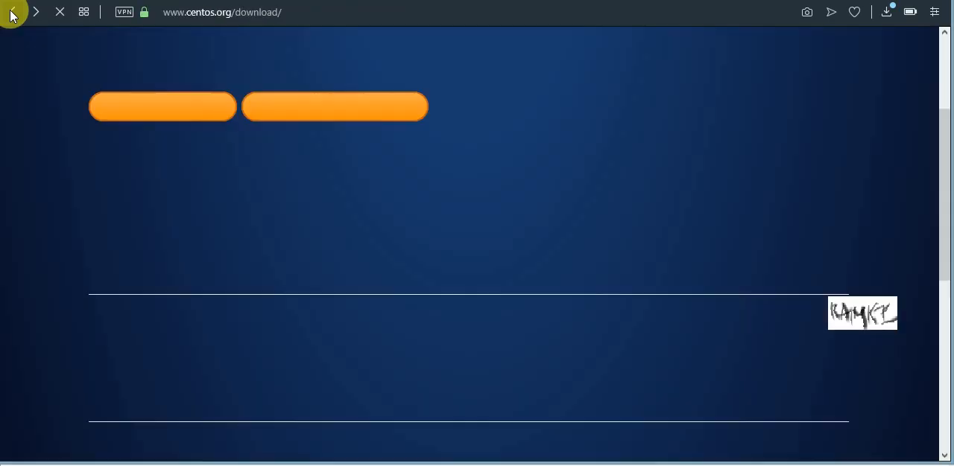
pyautogui.click(11, 13)
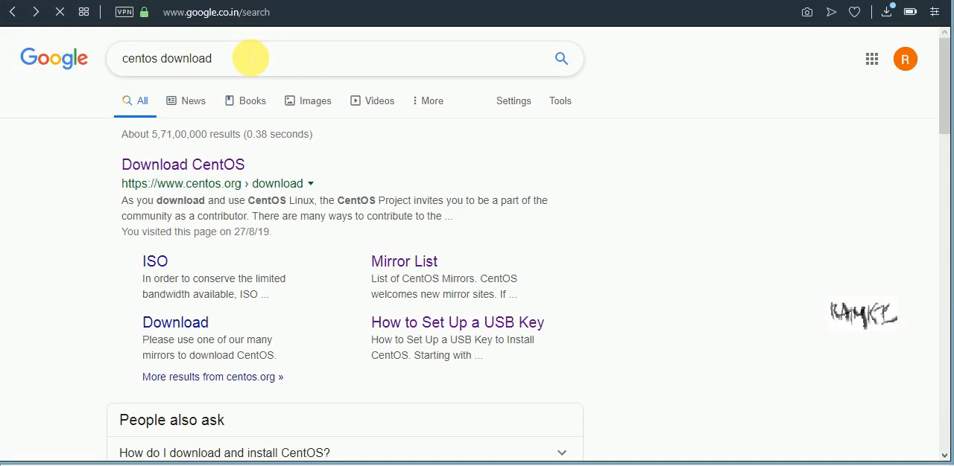
pyautogui.click(139, 58)
pyautogui.click(171, 58)
pyautogui.click(166, 59)
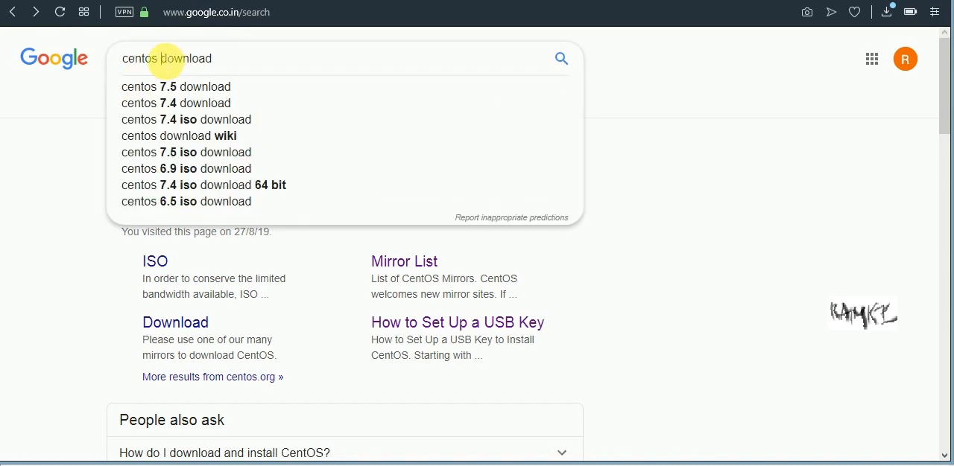
pyautogui.write('56')
pyautogui.press('Escape')
pyautogui.press('BackSpace')
pyautogui.press('BackSpace')
pyautogui.write('6')
pyautogui.press('Return')
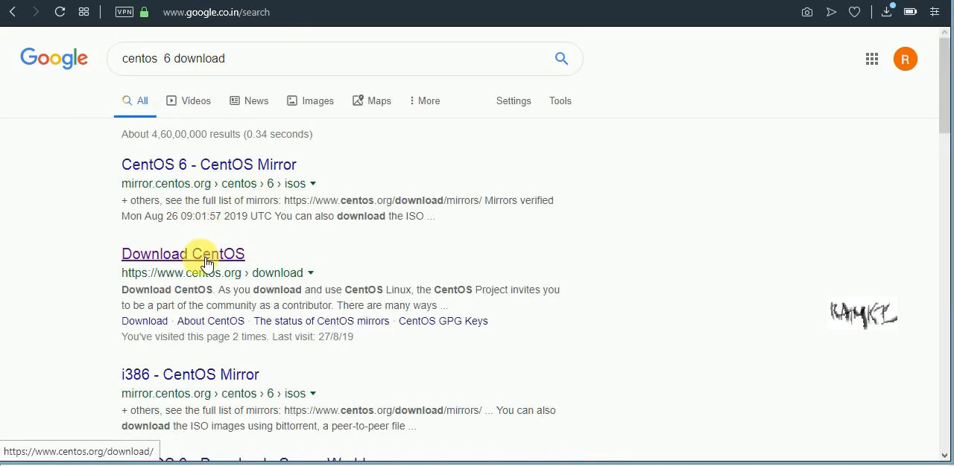
# - Open the "CentOS 6 - CentOS Mirror" result in a new tab, view its mirrors, and return to the installation notes
pyautogui.rightClick(170, 174)
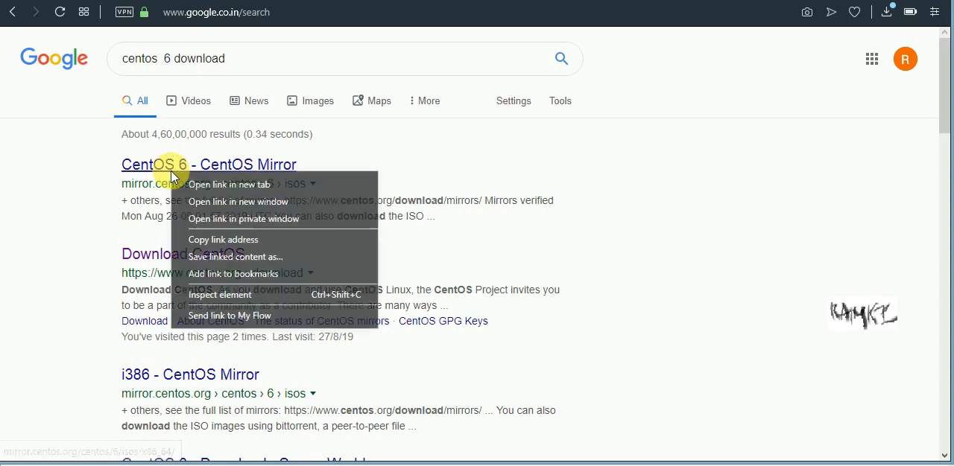
pyautogui.click(200, 184)
pyautogui.scroll(-1, 214, 221)
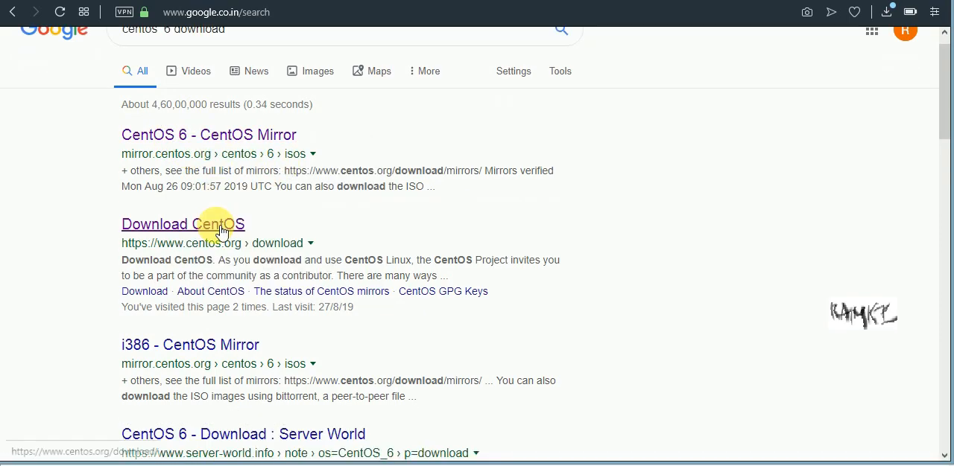
pyautogui.scroll(-3, 221, 232)
pyautogui.scroll(1, 222, 233)
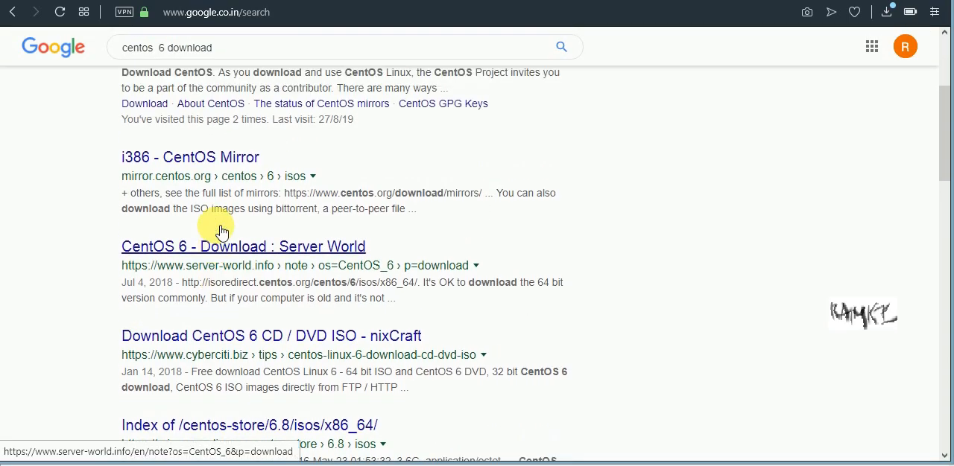
pyautogui.scroll(3, 222, 232)
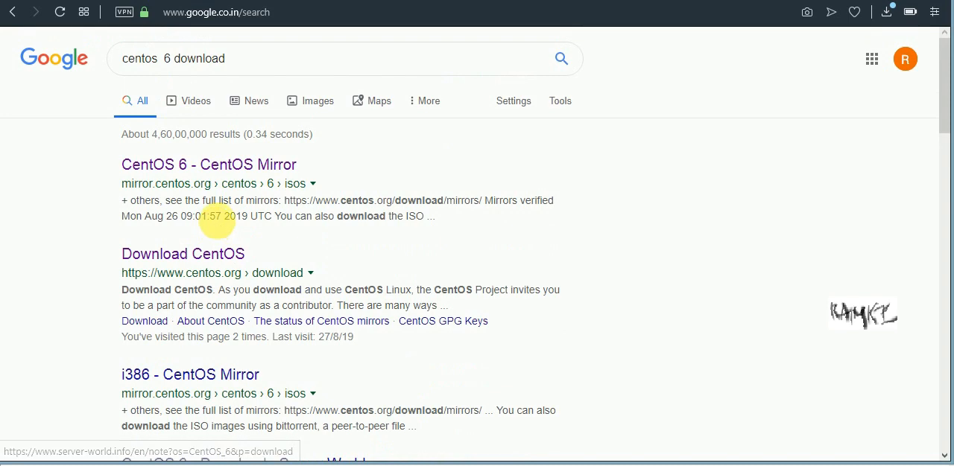
pyautogui.click(205, 2)
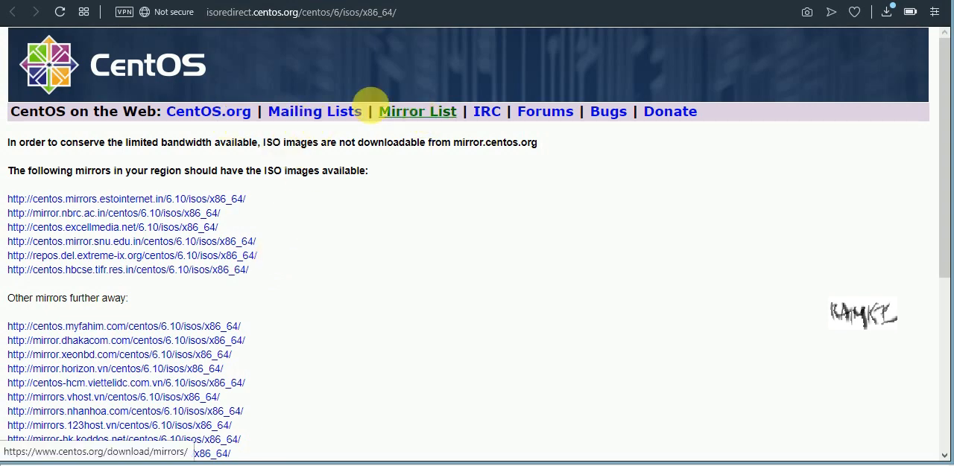
pyautogui.click(82, 3)
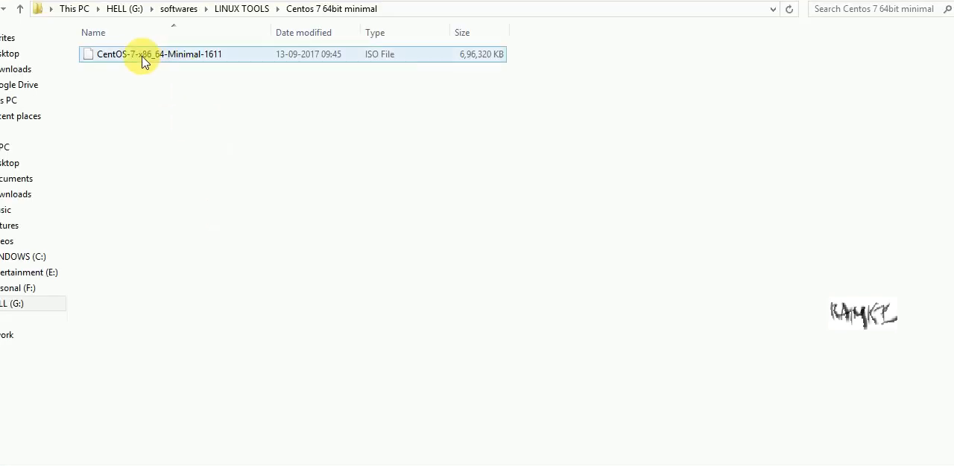
pyautogui.click(142, 64)
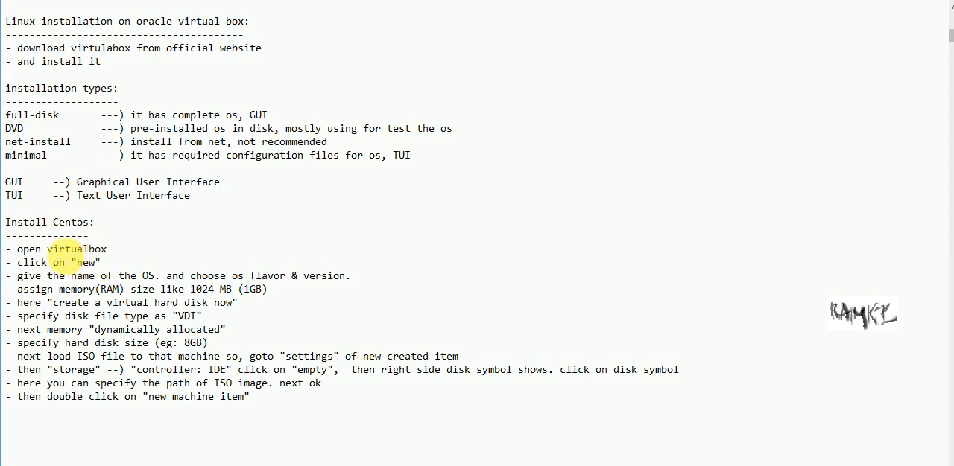
# - Switch to Oracle VM VirtualBox Manager and start a new virtual machine named "my centos 7"
pyautogui.click(111, 465)
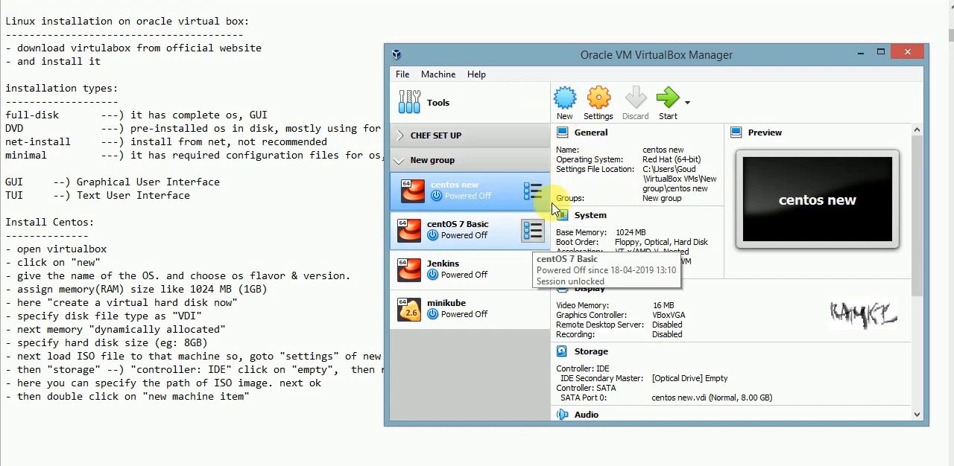
pyautogui.click(565, 105)
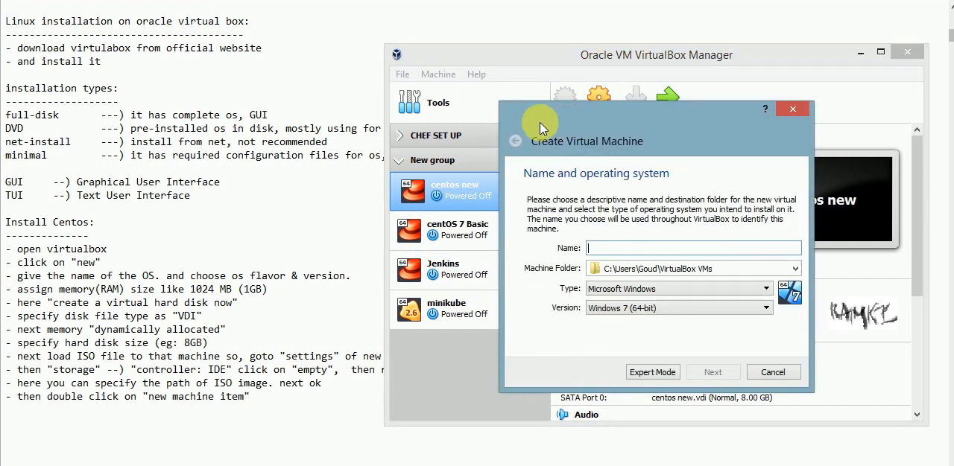
pyautogui.write('my c')
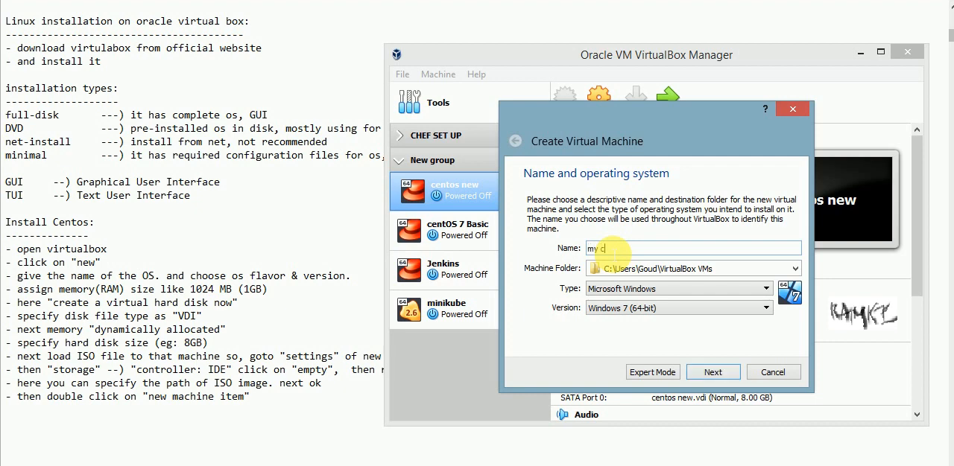
pyautogui.write('entos 7')
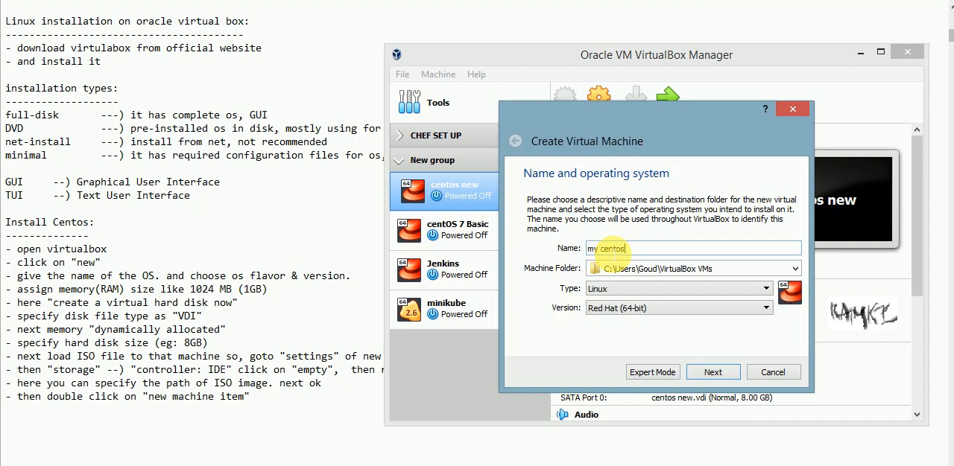
# - Keep the machine's type as Linux and version as Red Hat (64-bit), and accept a memory size of 1024 MB
pyautogui.click(639, 315)
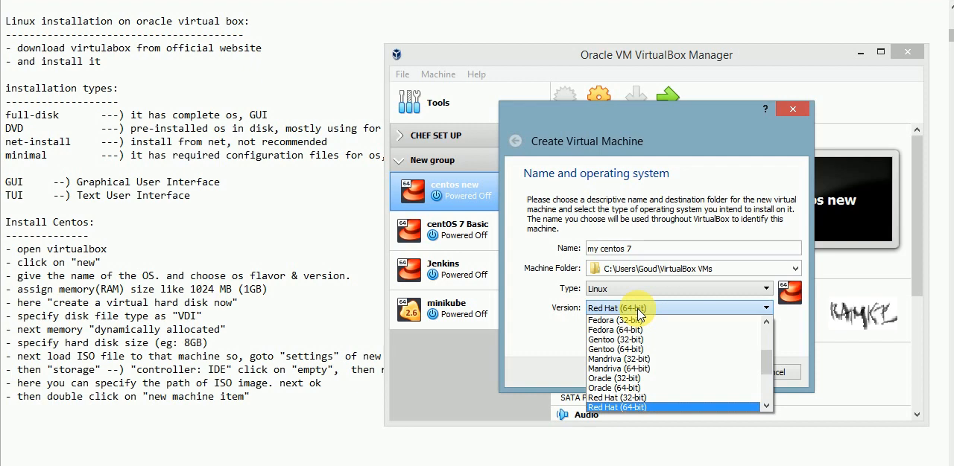
pyautogui.click(639, 310)
pyautogui.click(645, 290)
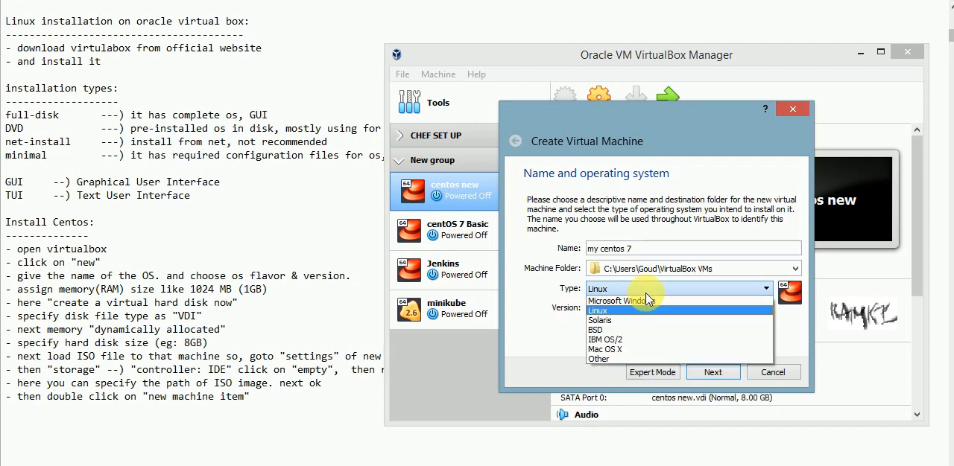
pyautogui.click(622, 310)
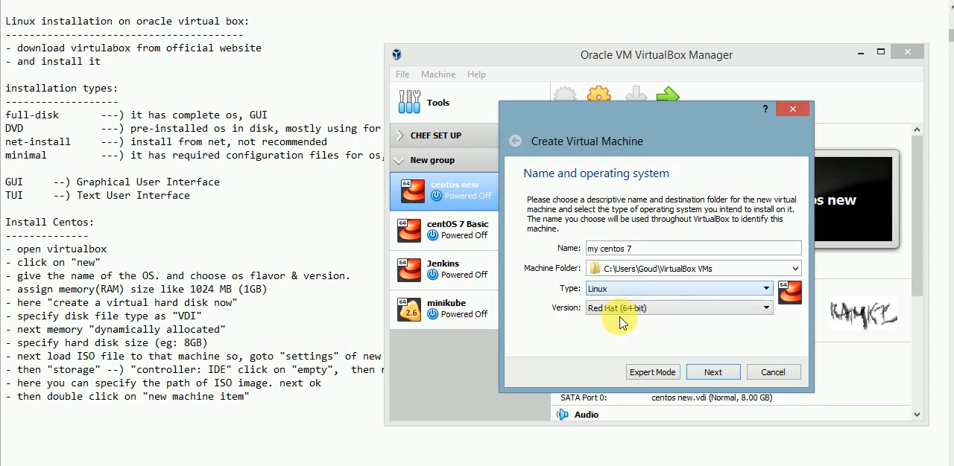
pyautogui.click(715, 368)
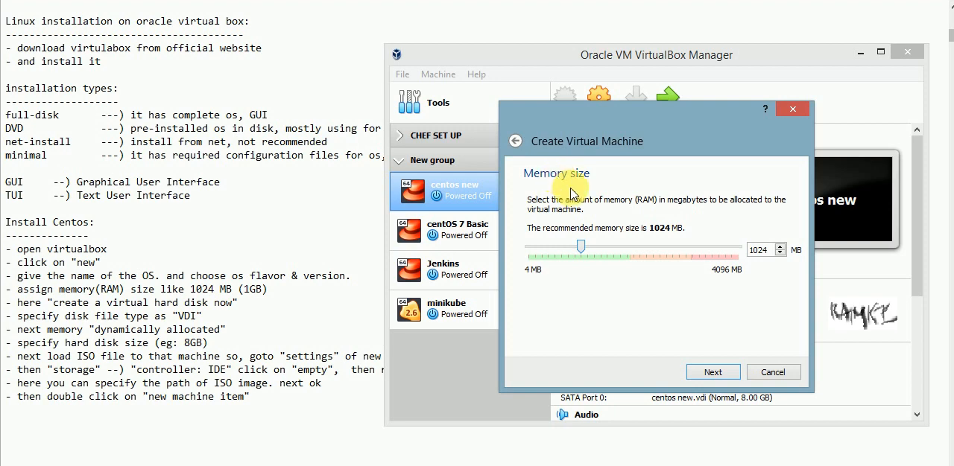
pyautogui.click(716, 372)
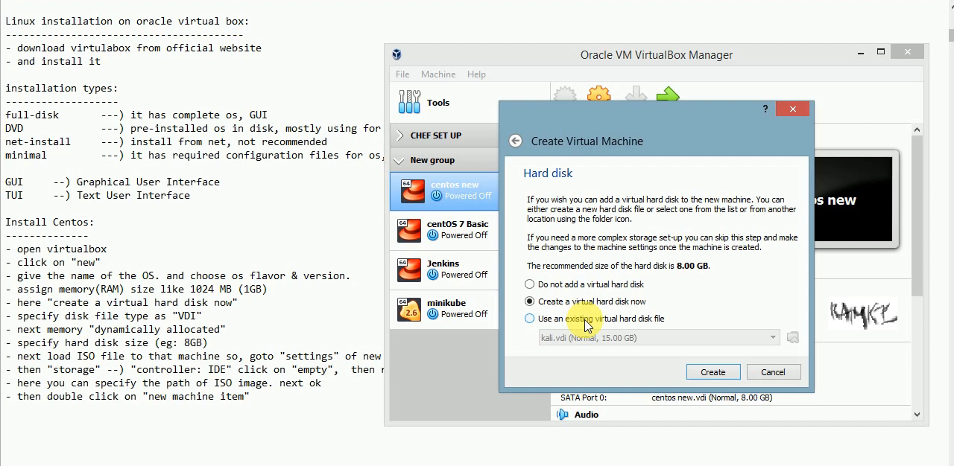
pyautogui.click(530, 284)
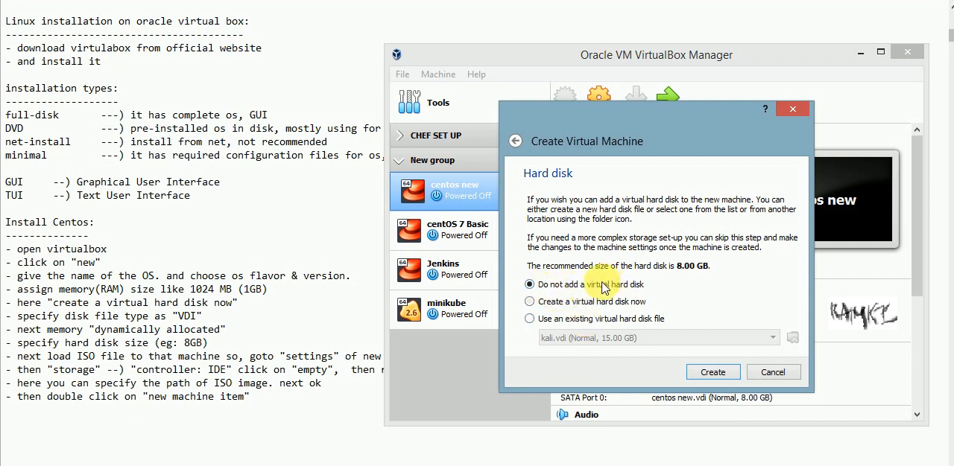
pyautogui.click(530, 301)
pyautogui.click(530, 319)
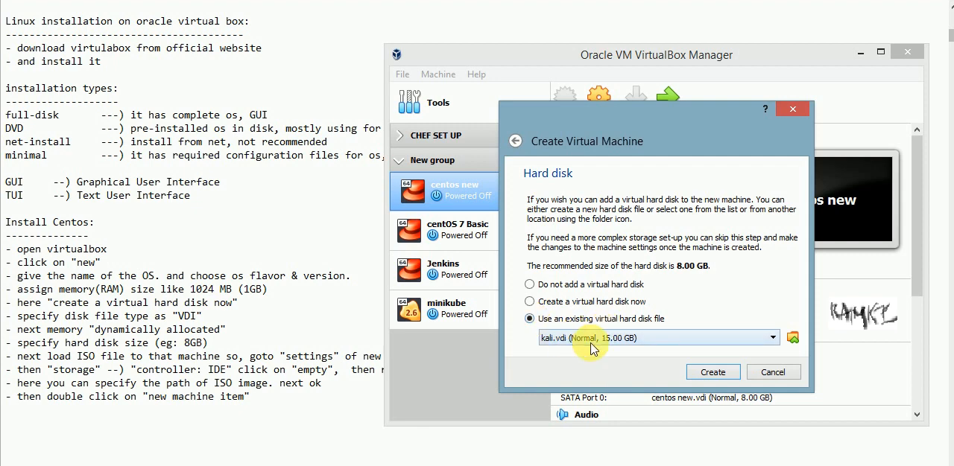
pyautogui.click(793, 338)
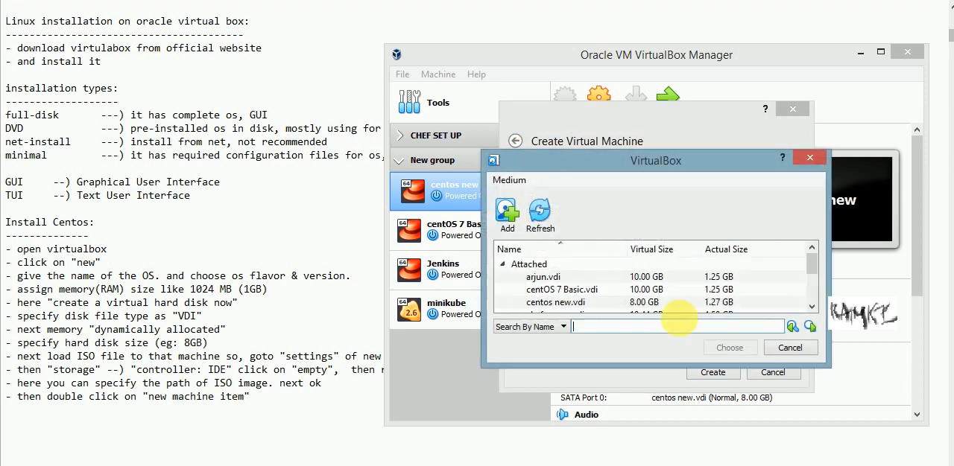
pyautogui.click(790, 348)
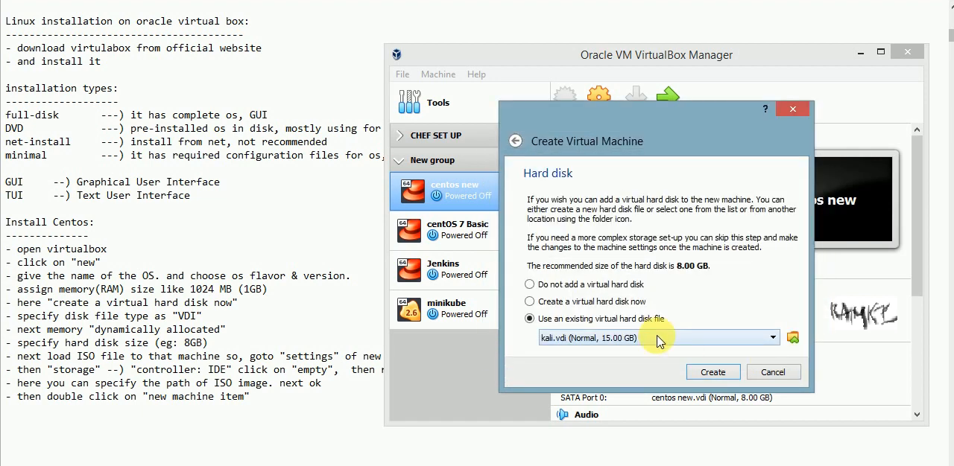
# - Create a new virtual hard disk for the machine as a dynamically allocated VDI of 8.00 GB
pyautogui.click(529, 301)
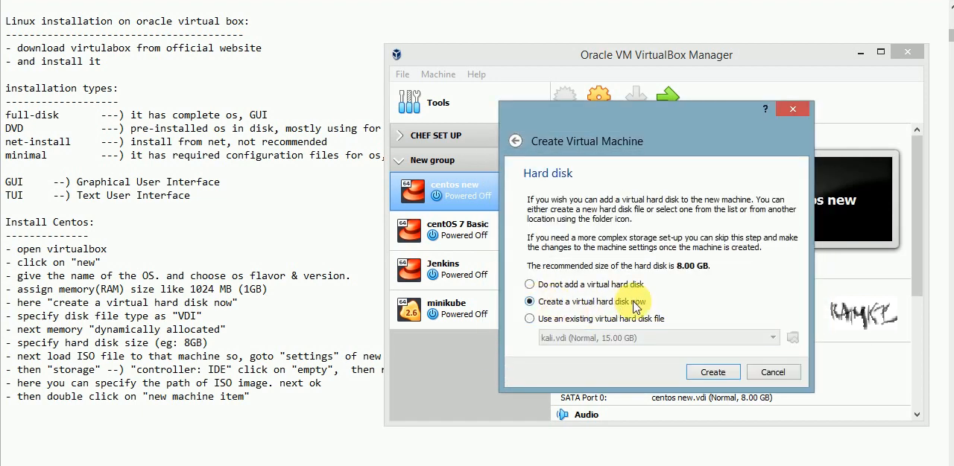
pyautogui.click(711, 372)
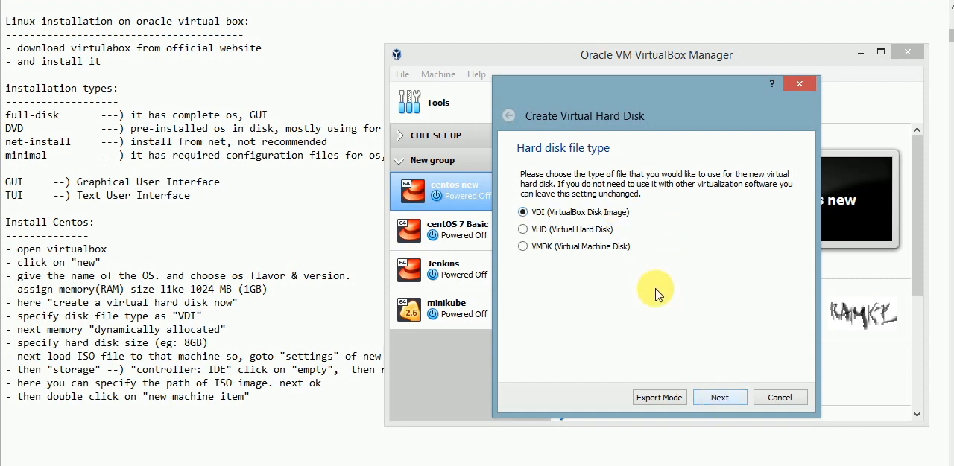
pyautogui.click(719, 399)
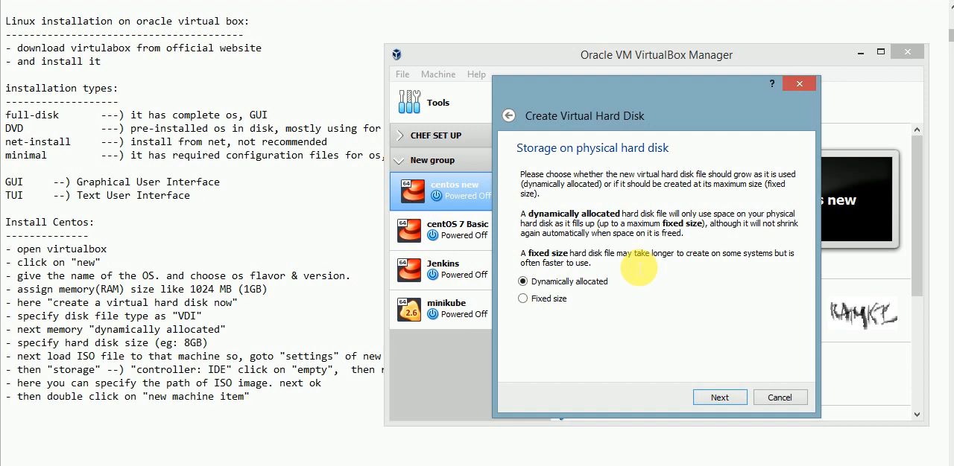
pyautogui.click(713, 398)
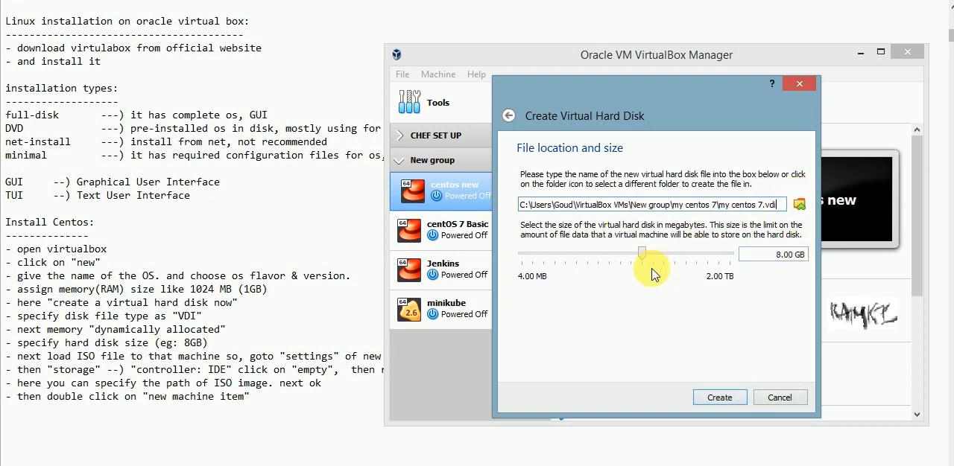
pyautogui.click(715, 399)
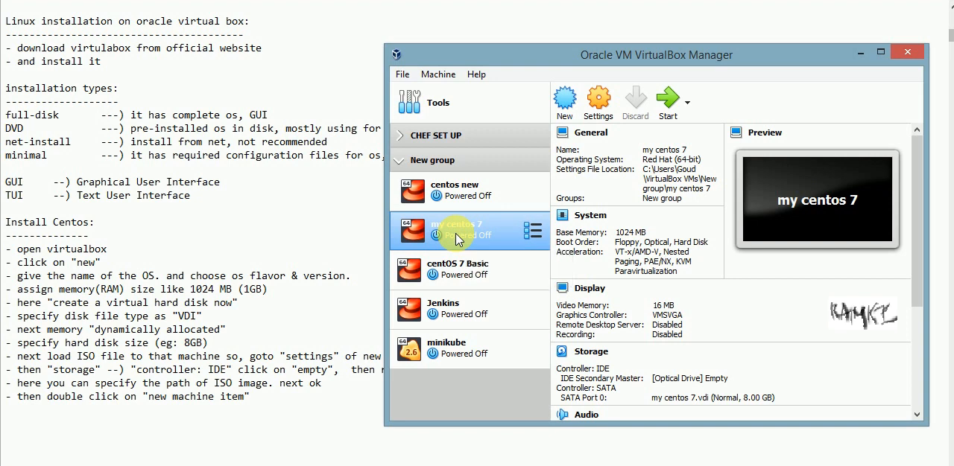
# - Load the CentOS-7-x86_64-Minimal-1611 ISO into the empty IDE optical drive of "my centos 7" and save the settings
pyautogui.click(602, 109)
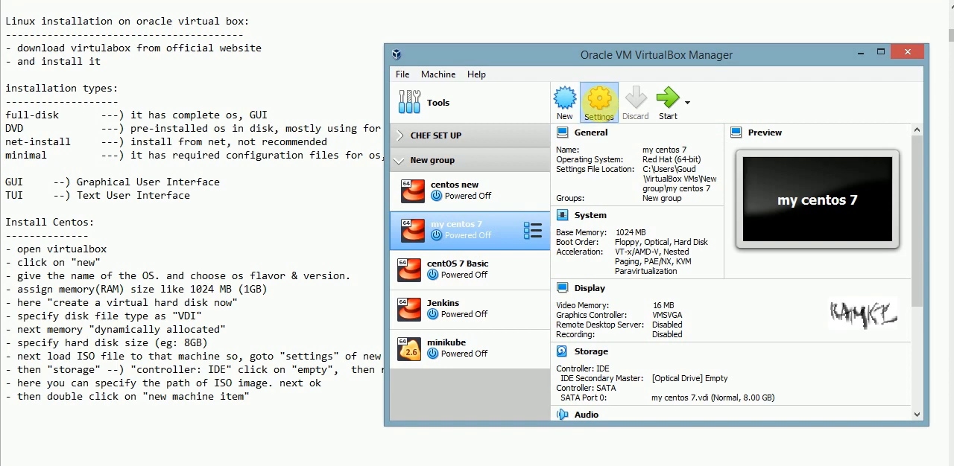
pyautogui.click(467, 164)
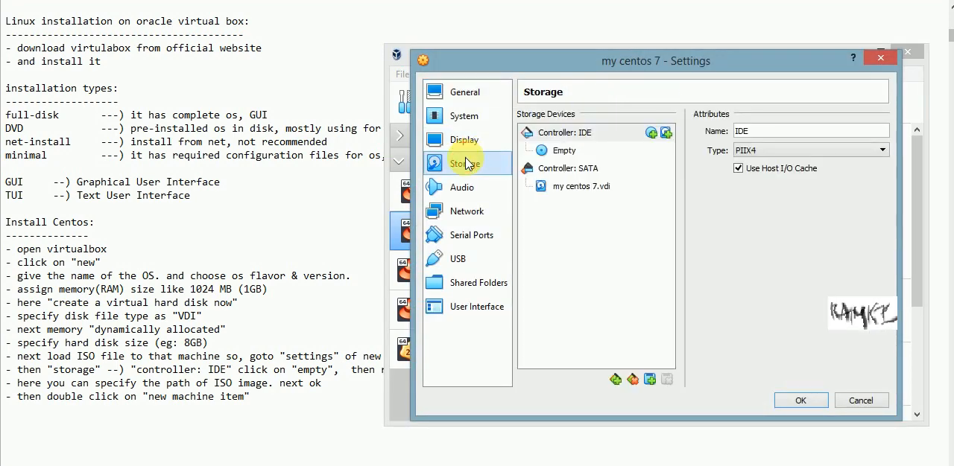
pyautogui.click(563, 153)
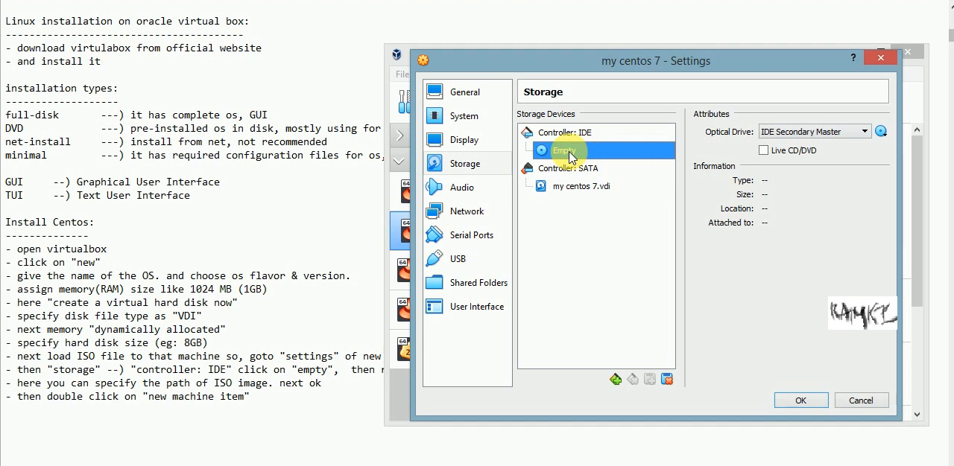
pyautogui.click(882, 132)
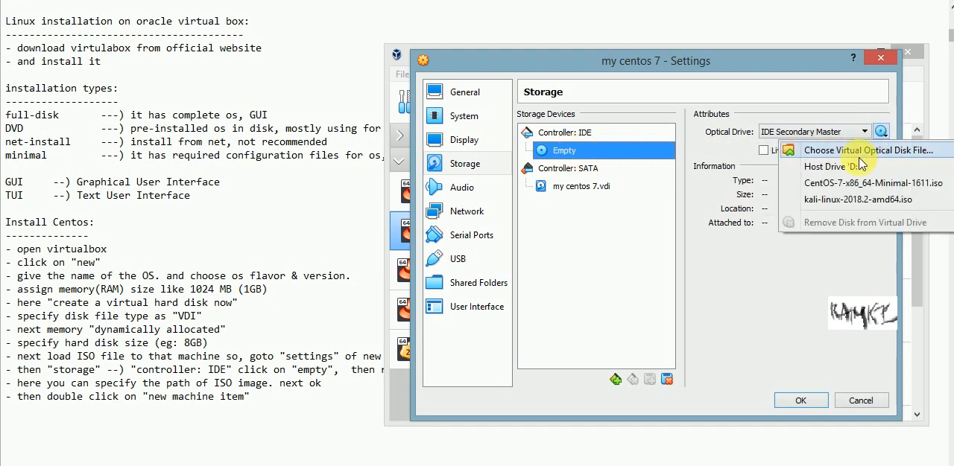
pyautogui.click(812, 149)
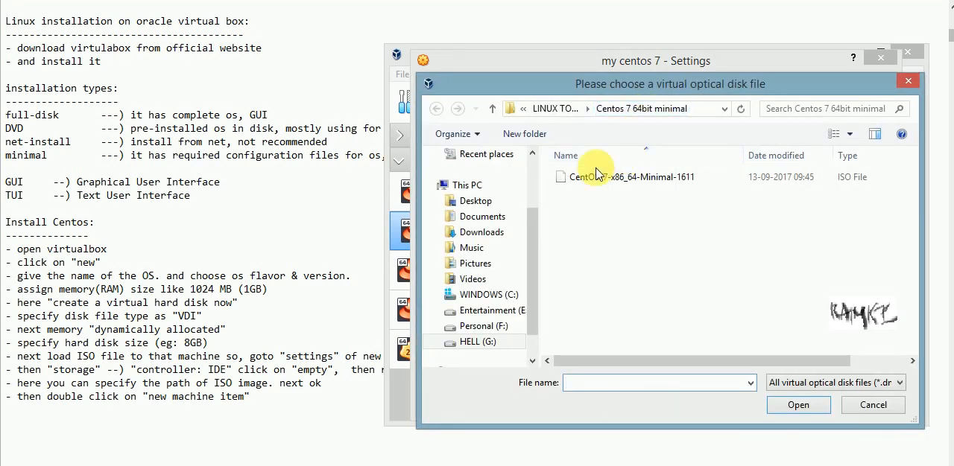
pyautogui.click(596, 176)
pyautogui.doubleClick(596, 176)
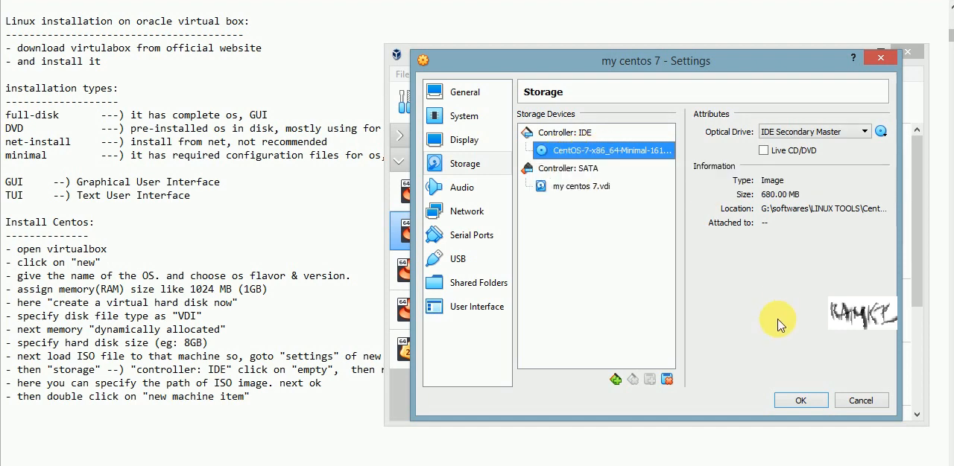
pyautogui.click(795, 403)
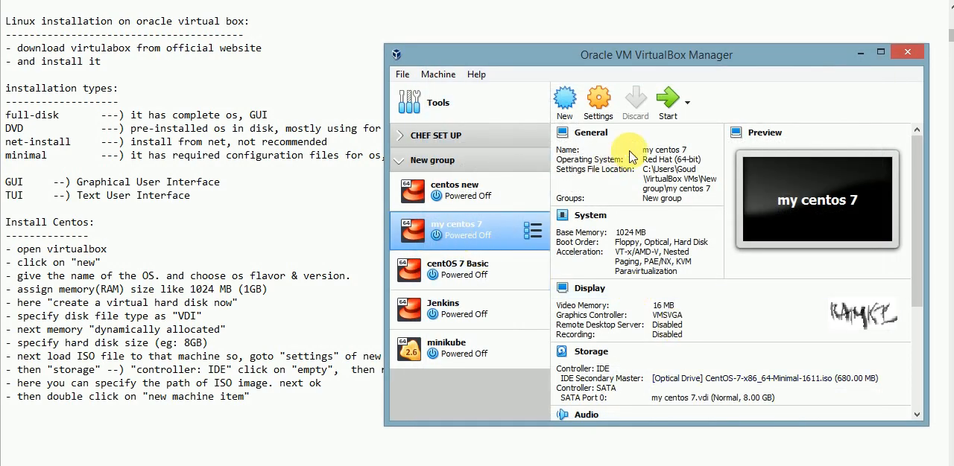
# - Start the "my centos 7" machine and boot it with "Test this media & install CentOS Linux 7"
pyautogui.click(670, 110)
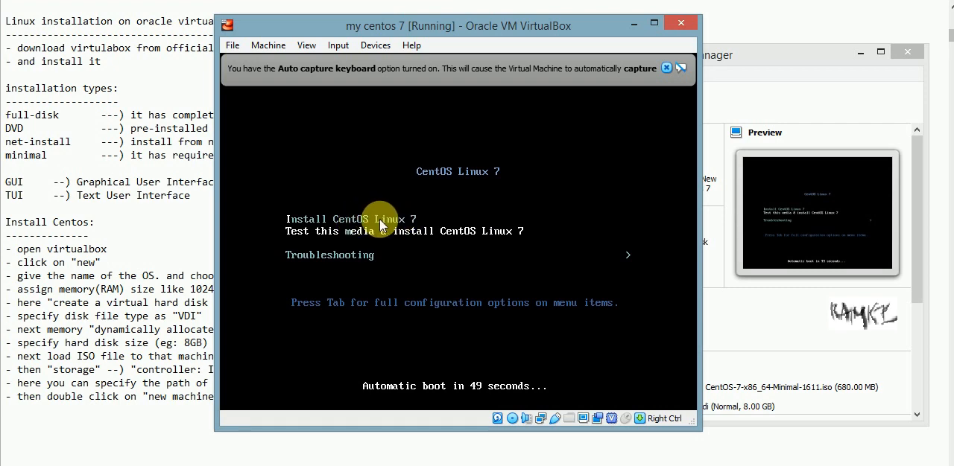
pyautogui.press('Down')
pyautogui.press('Up')
pyautogui.press('Down')
pyautogui.press('Up')
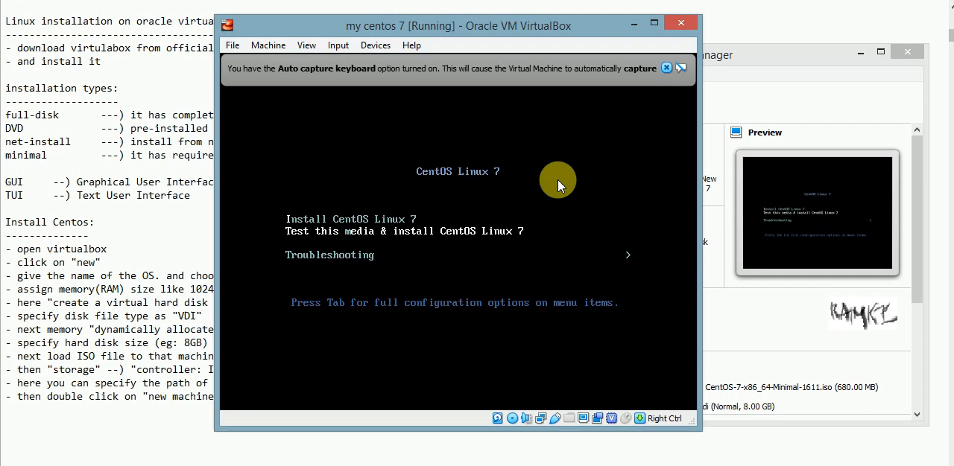
pyautogui.press('Down')
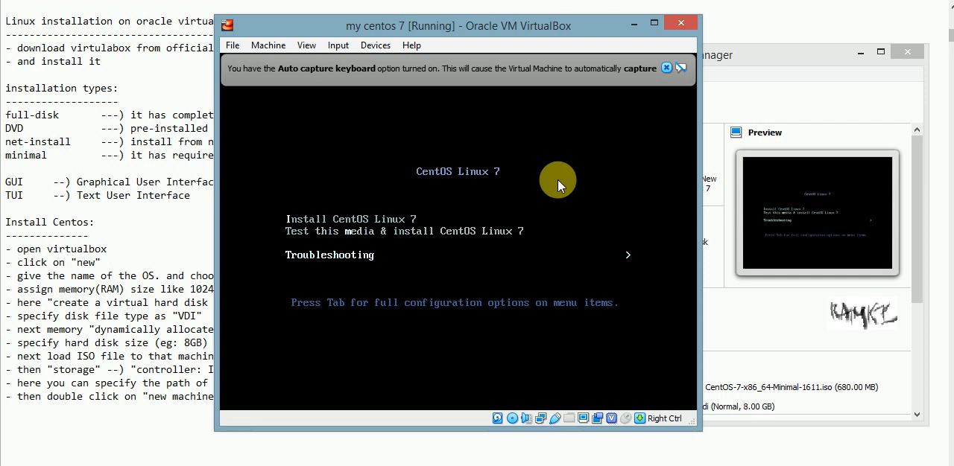
pyautogui.press('Up')
pyautogui.press('Up')
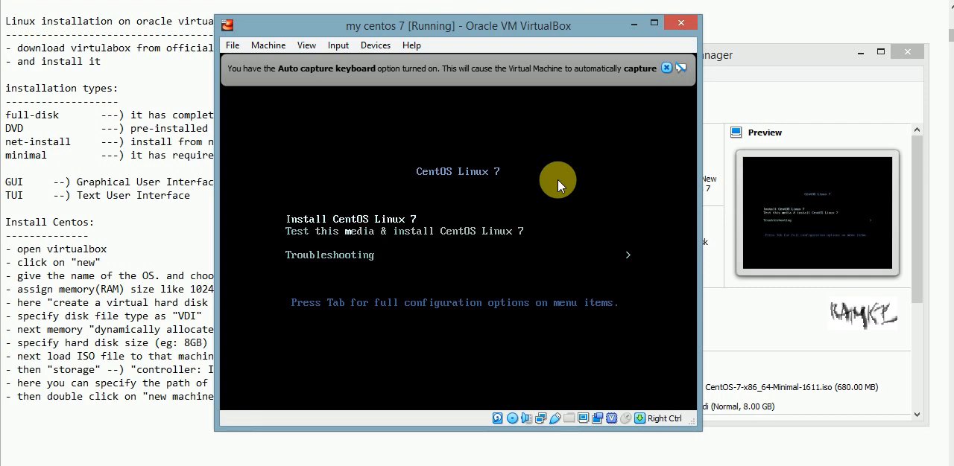
pyautogui.press('Down')
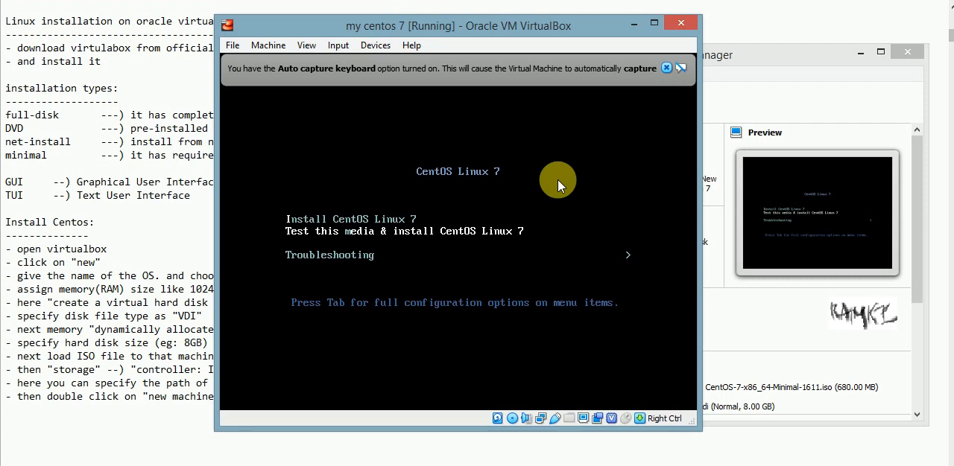
pyautogui.press('Return')
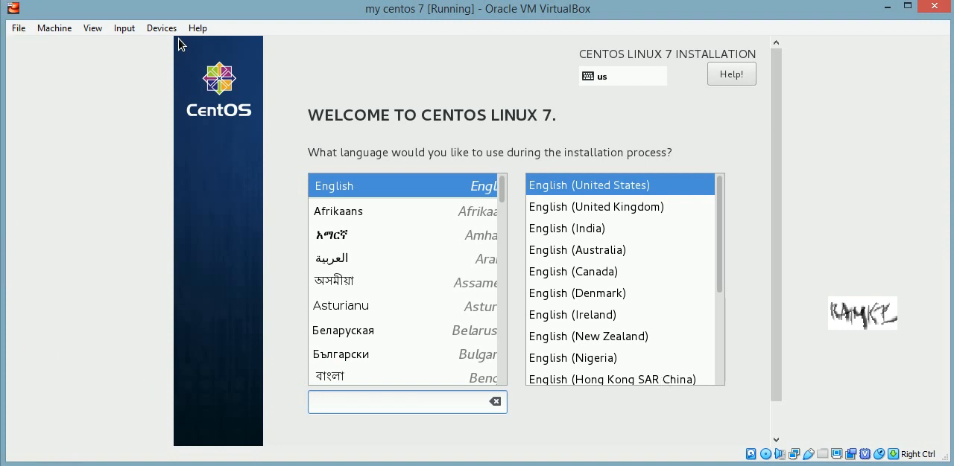
# - Show the virtual machine in full screen, choose English (India) as the installation language and continue
pyautogui.press('Control_R')
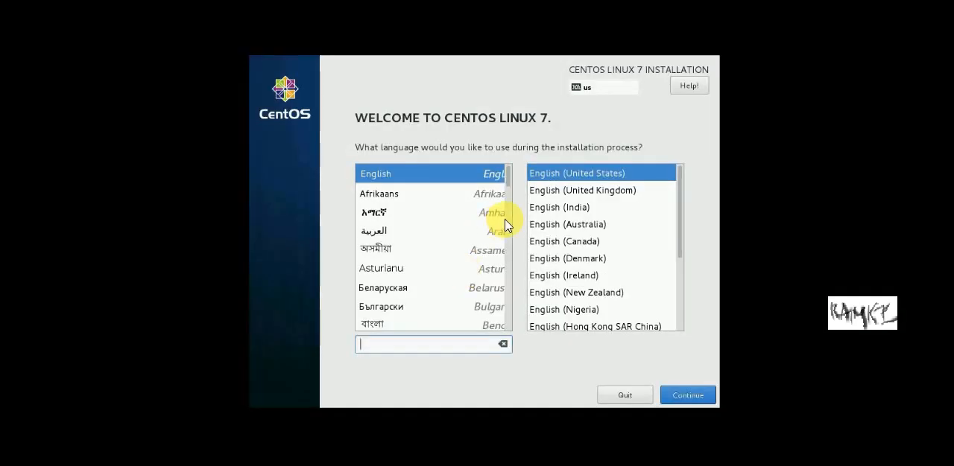
pyautogui.click(548, 208)
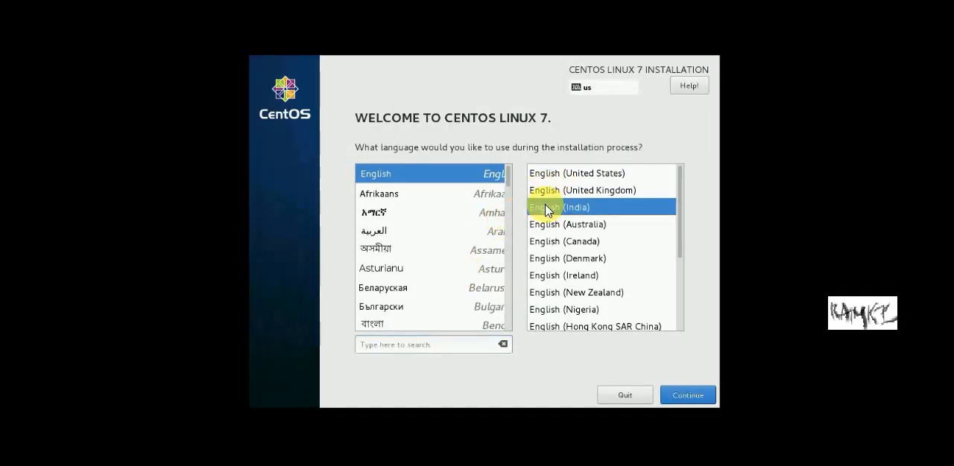
pyautogui.click(684, 395)
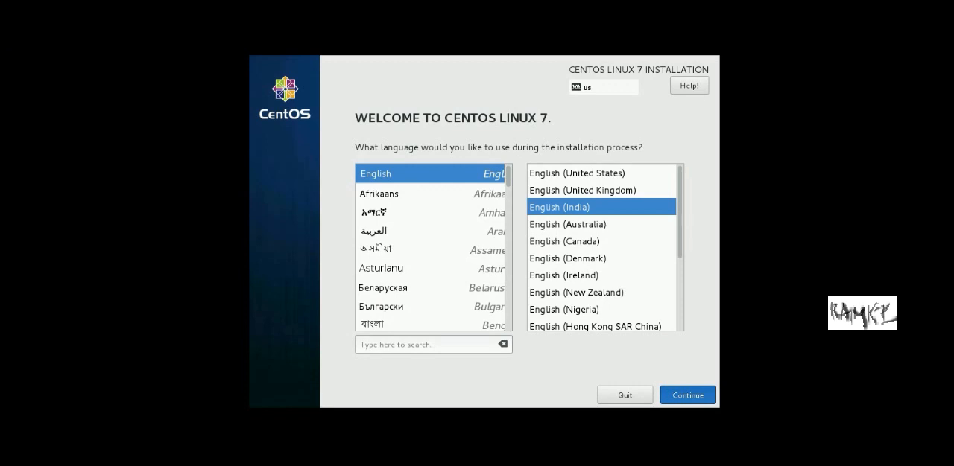
pyautogui.click(677, 395)
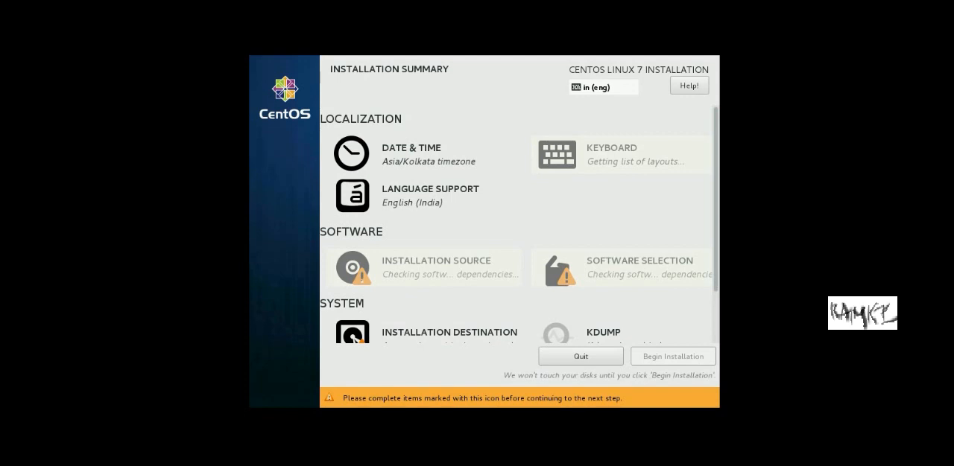
# - Check the installer's date and time settings for region Asia and city Kolkata, and return to the installation summary
pyautogui.click(411, 155)
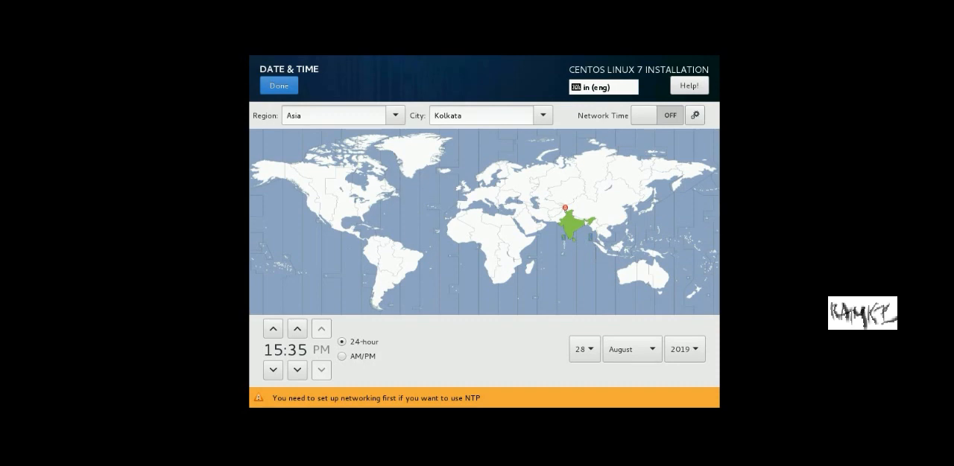
pyautogui.click(279, 85)
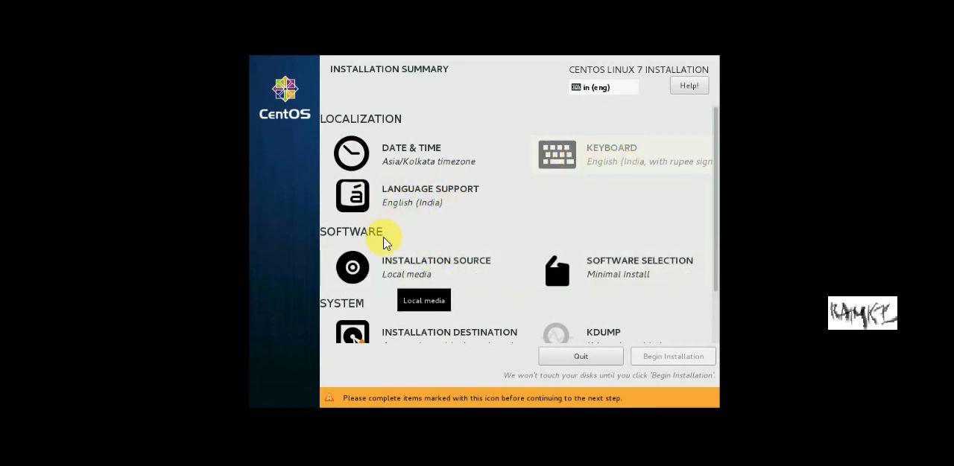
# - Review the installation source and the Minimal Install software selection, returning to the installation summary after each
pyautogui.click(436, 272)
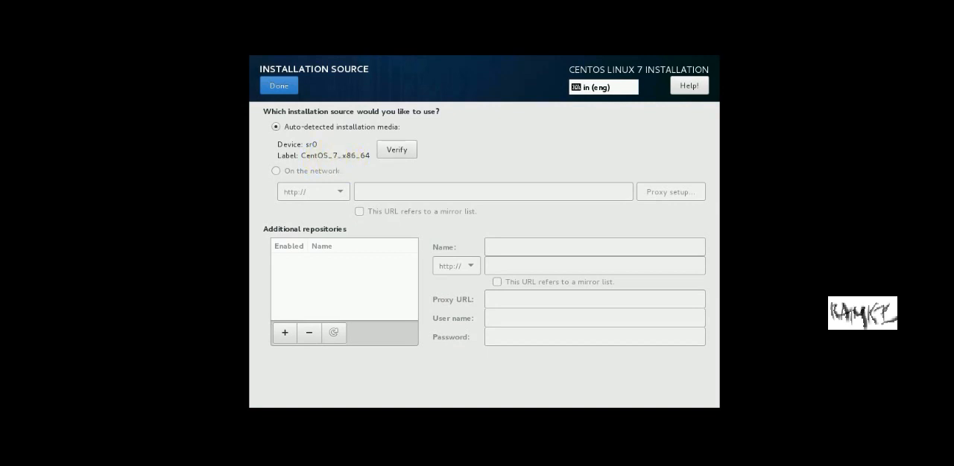
pyautogui.click(289, 88)
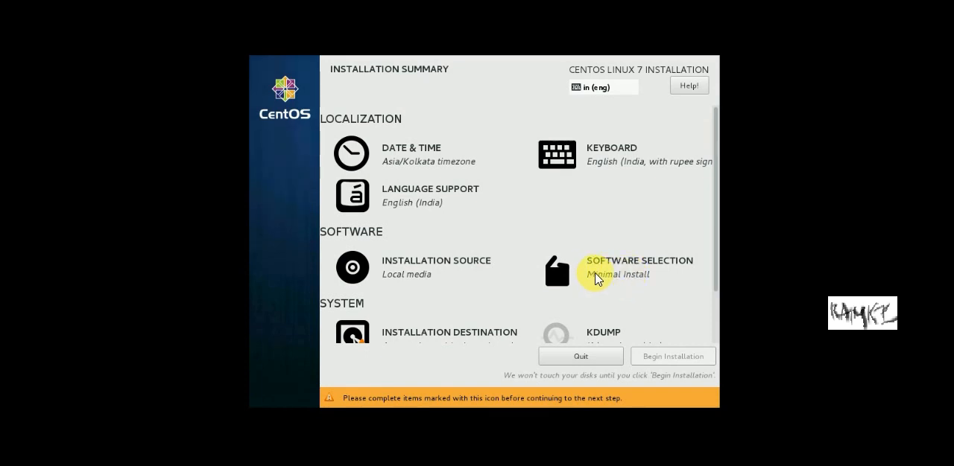
pyautogui.click(627, 279)
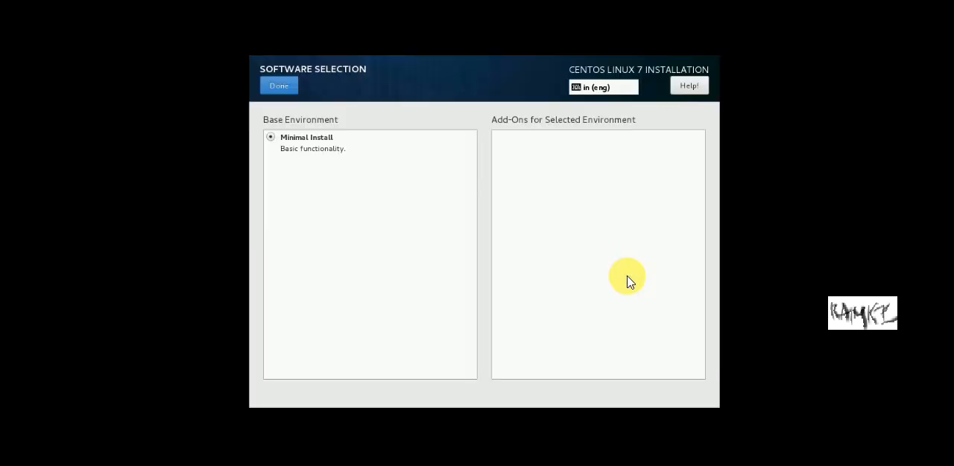
pyautogui.click(291, 90)
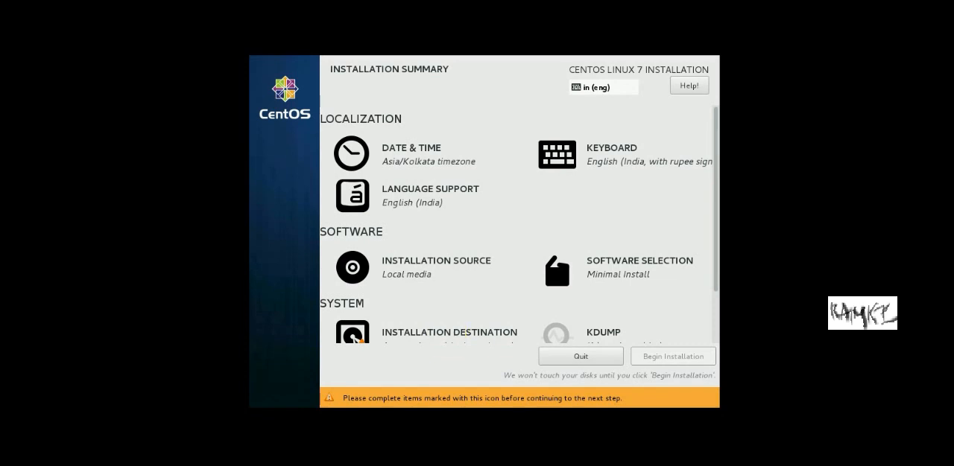
# - Choose to configure partitioning manually on the ATA VBOX HARDDISK destination, keeping LVM as the partitioning scheme
pyautogui.scroll(-3, 518, 225)
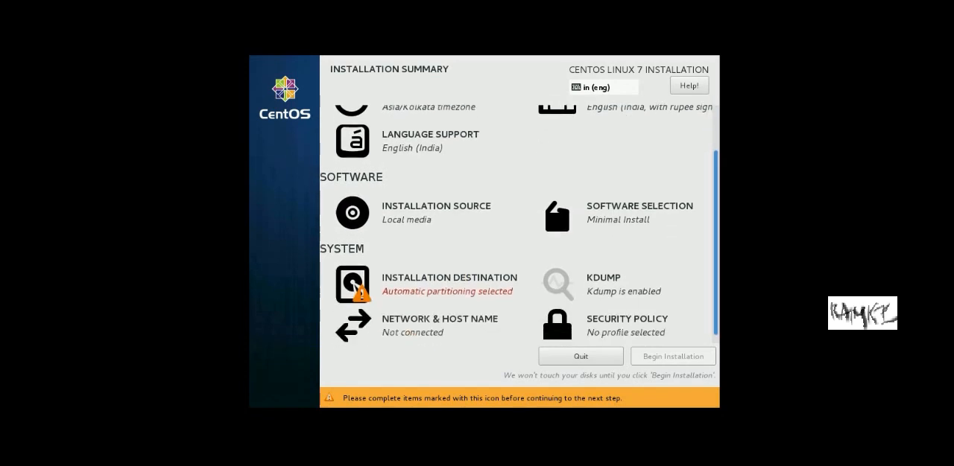
pyautogui.click(430, 292)
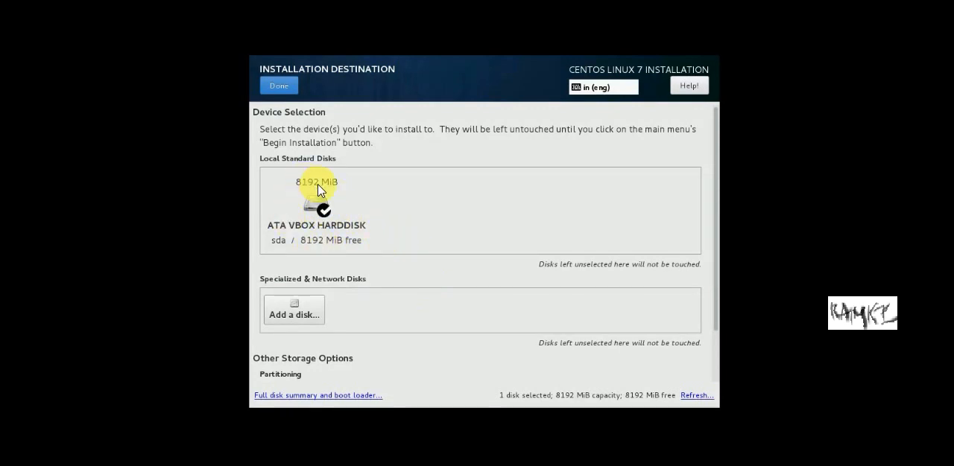
pyautogui.click(295, 314)
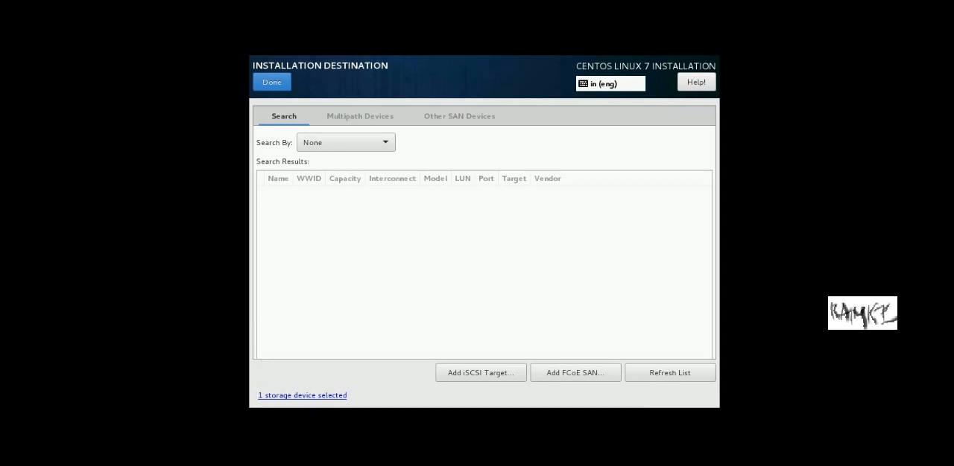
pyautogui.click(272, 82)
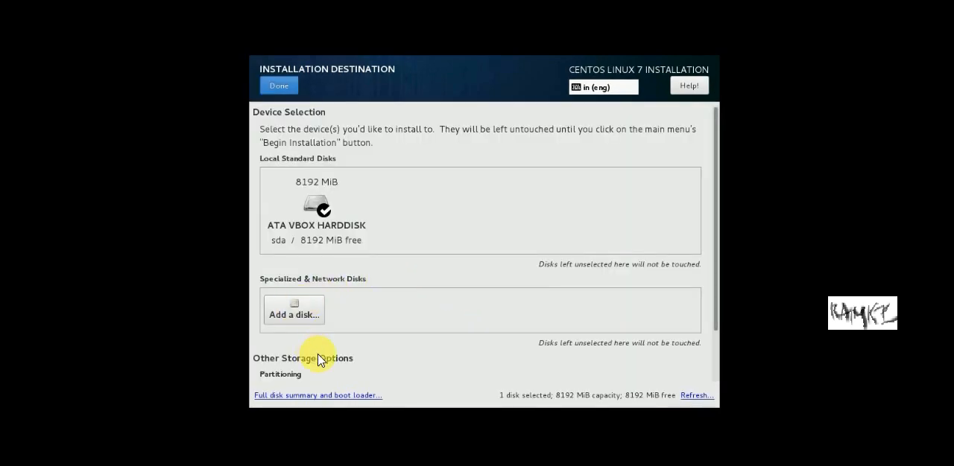
pyautogui.scroll(-3, 318, 360)
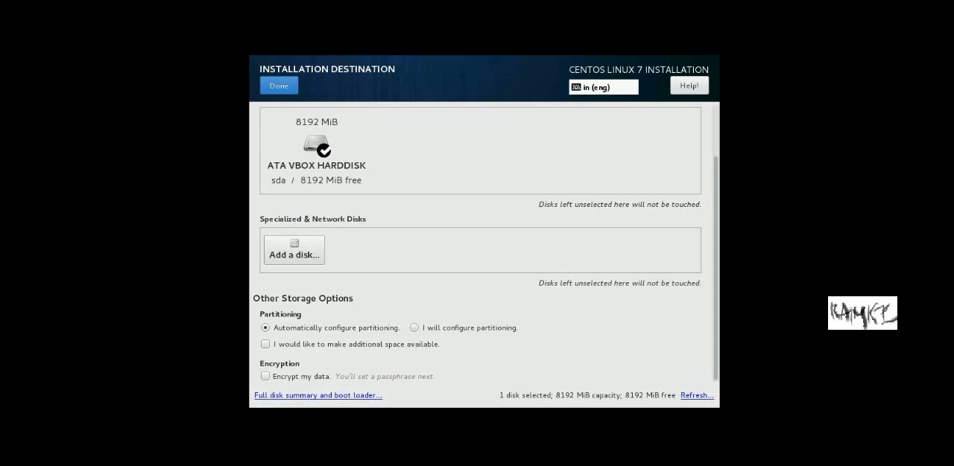
pyautogui.click(414, 328)
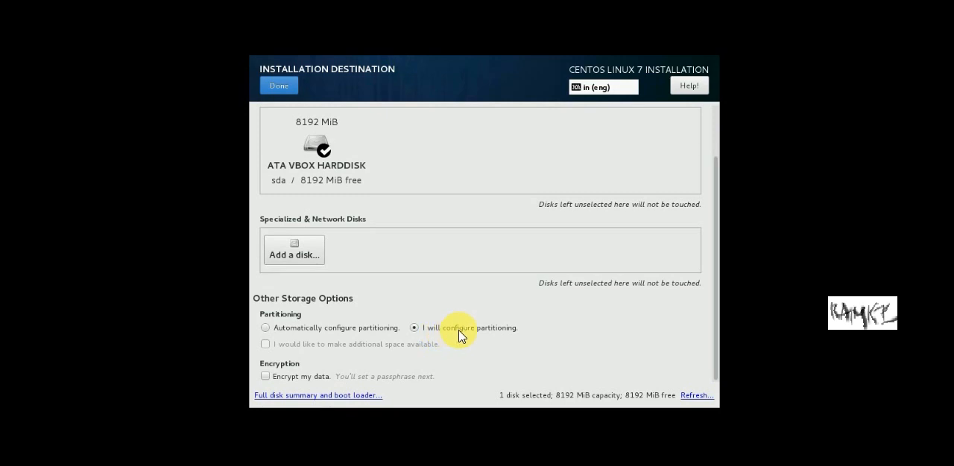
pyautogui.hotkey('alt', 'd')
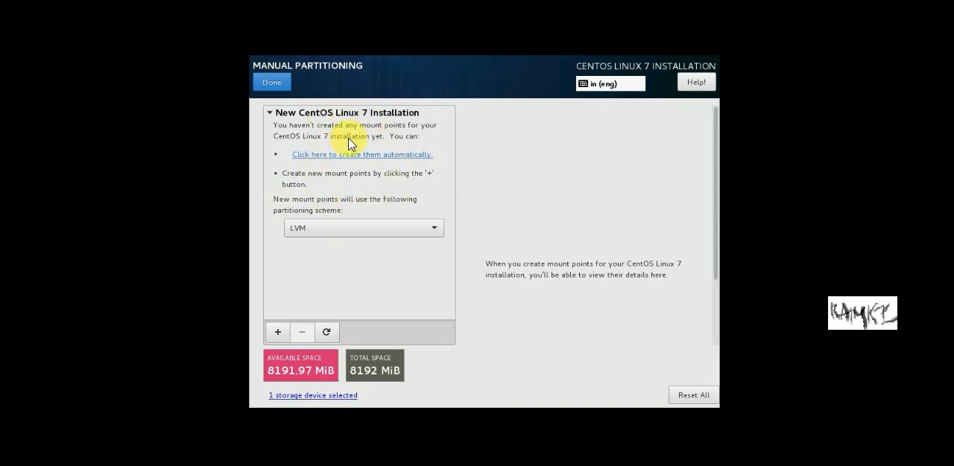
pyautogui.click(311, 231)
pyautogui.click(347, 226)
# - Add a /home mount point with a desired capacity of 2.5GB
pyautogui.click(278, 339)
pyautogui.click(278, 337)
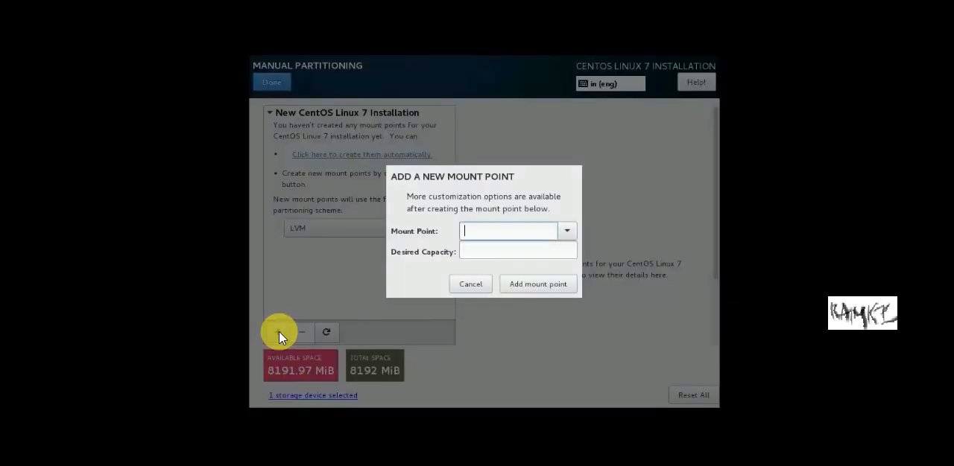
pyautogui.click(567, 231)
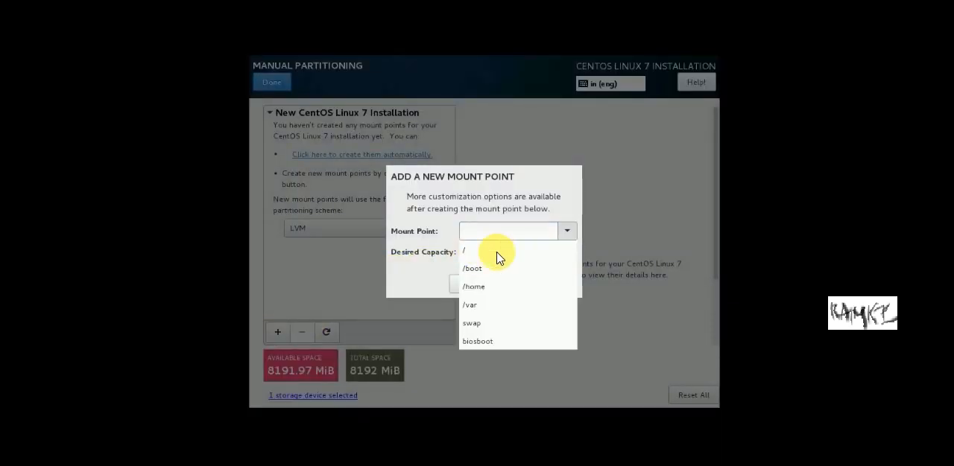
pyautogui.click(497, 278)
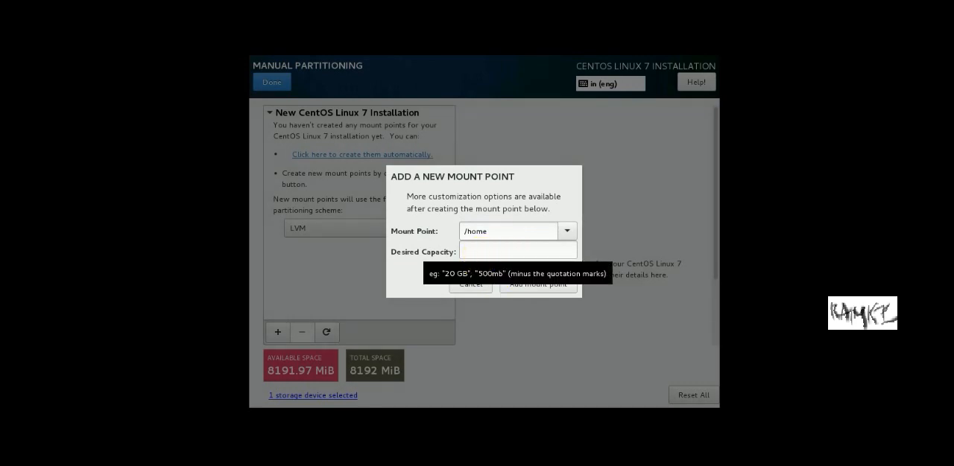
pyautogui.click(488, 251)
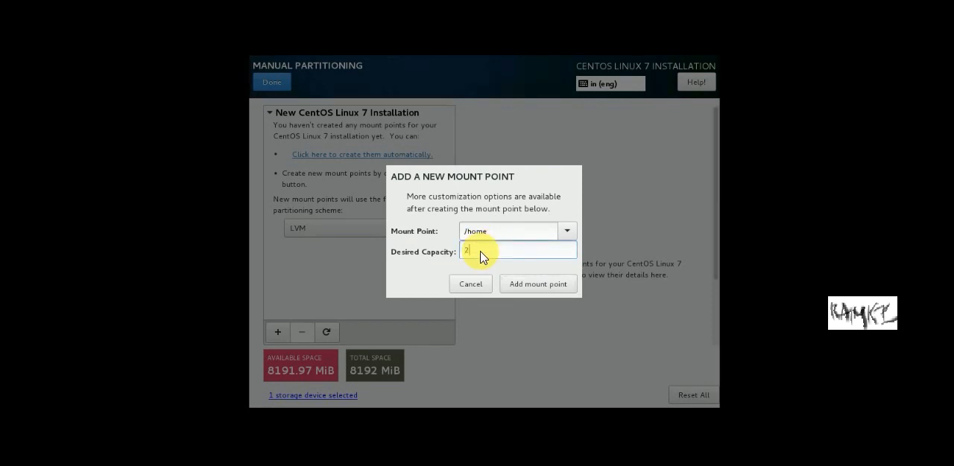
pyautogui.write('2.5GB')
pyautogui.press('Return')
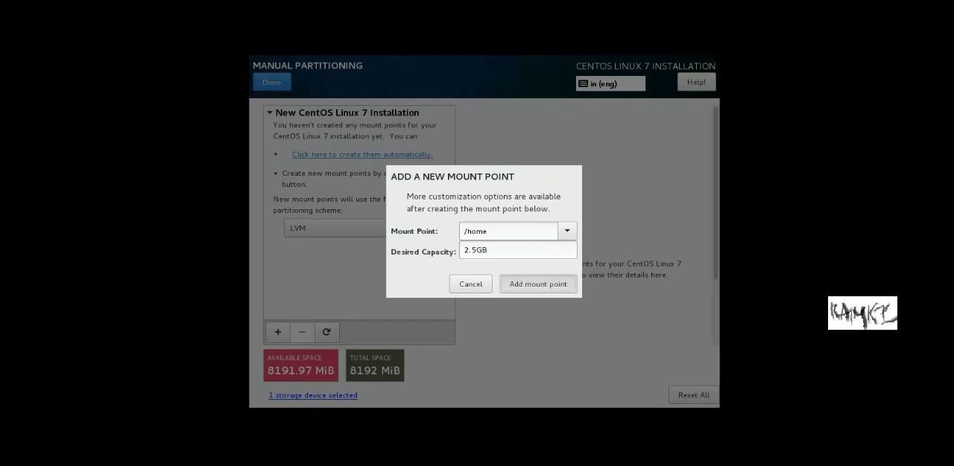
pyautogui.click(534, 289)
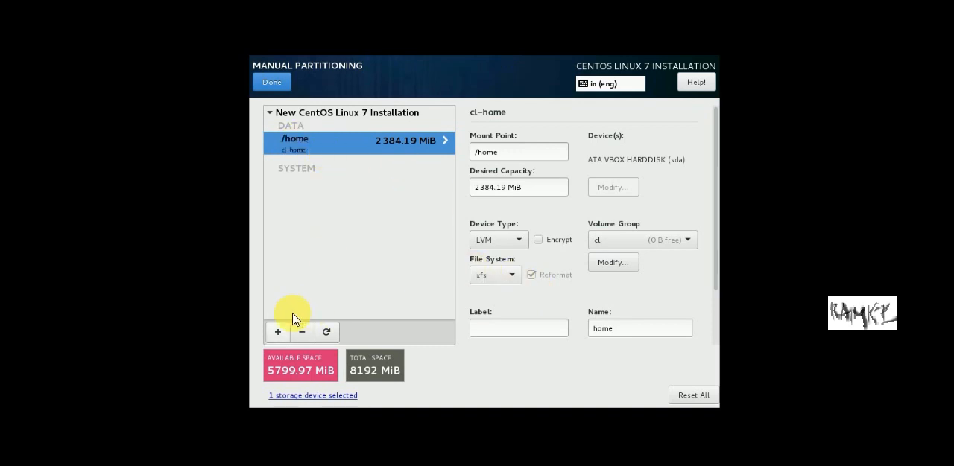
# - Add a /boot mount point with a desired capacity of 800MB
pyautogui.click(279, 329)
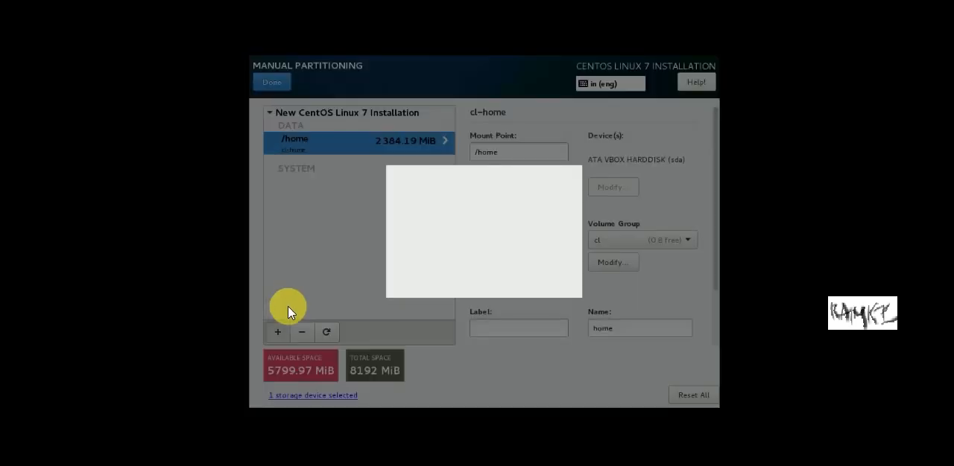
pyautogui.click(567, 231)
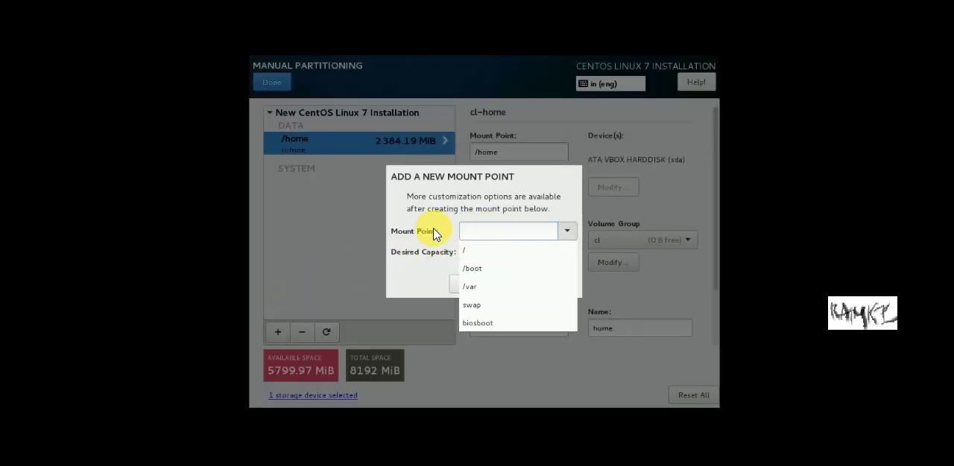
pyautogui.press('Down')
pyautogui.press('Down')
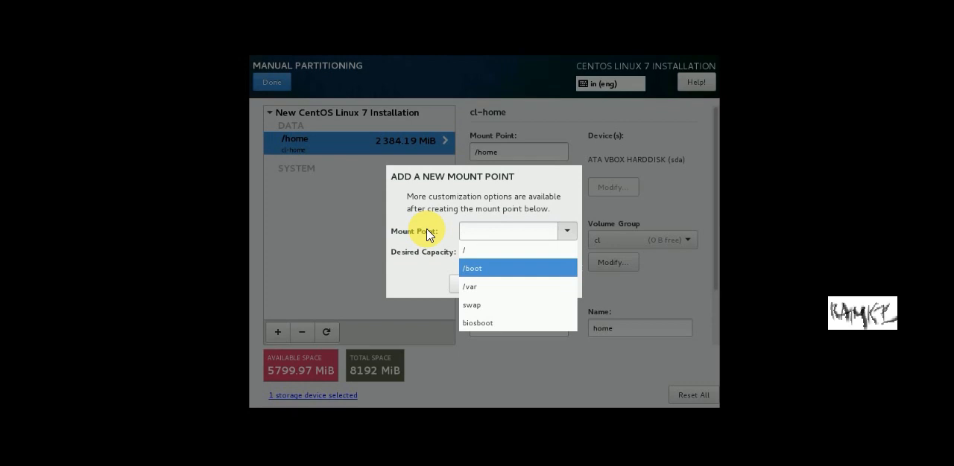
pyautogui.press('Return')
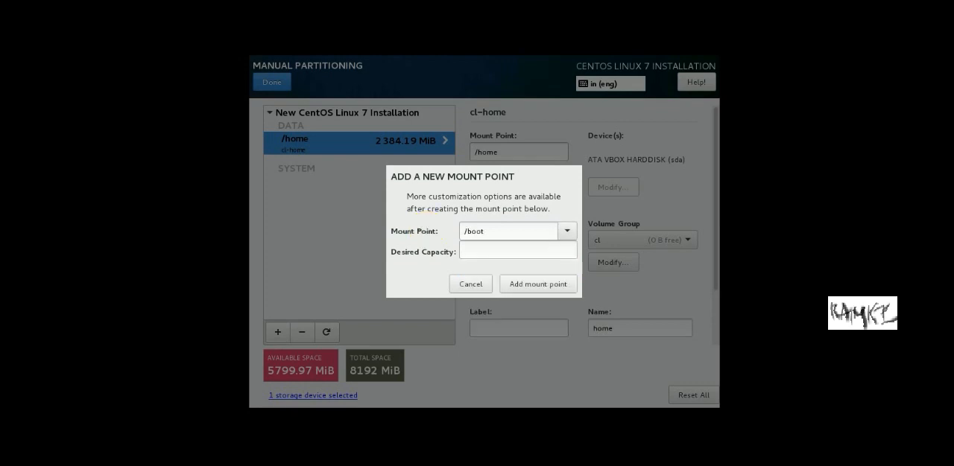
pyautogui.click(507, 251)
pyautogui.write('800')
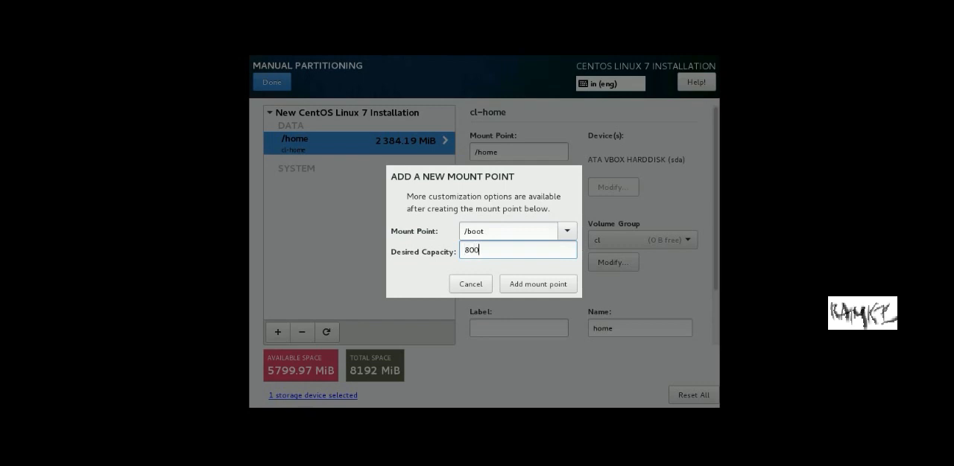
pyautogui.write('MB')
pyautogui.click(538, 284)
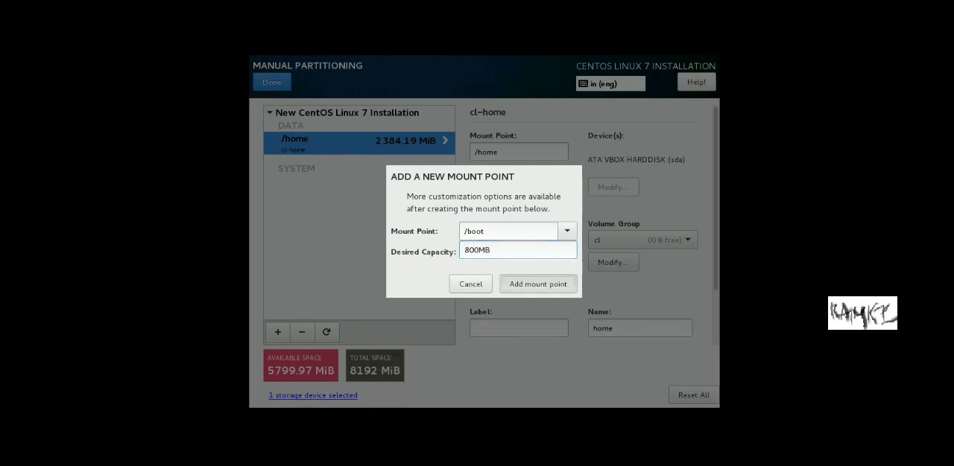
pyautogui.press('Return')
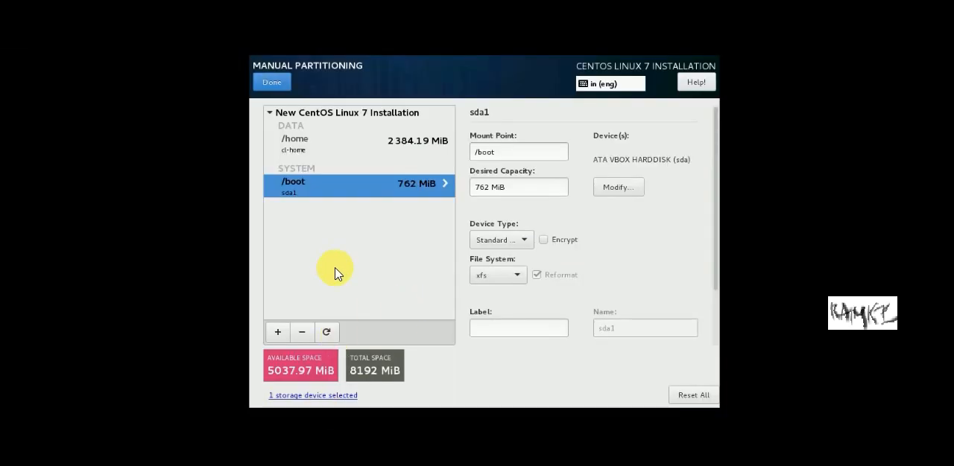
# - Try a root (/) mount point with a desired capacity of 4.7GB and remove it again
pyautogui.press('Return')
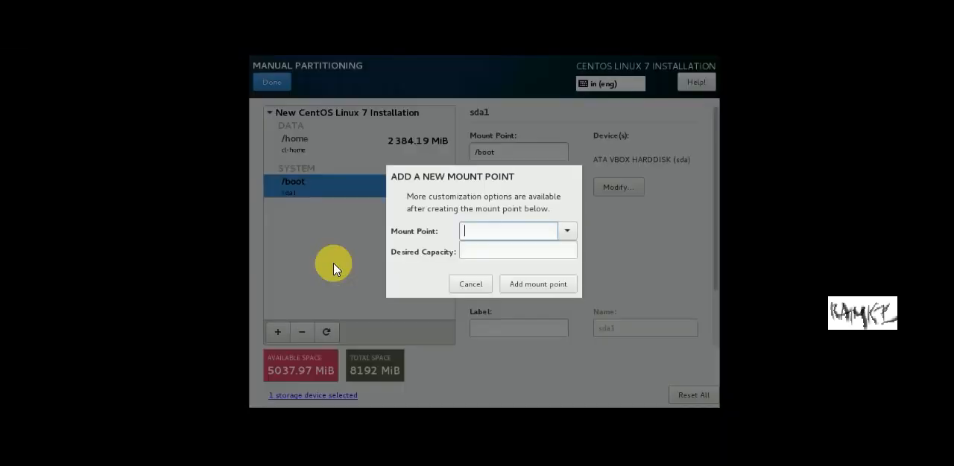
pyautogui.click(567, 231)
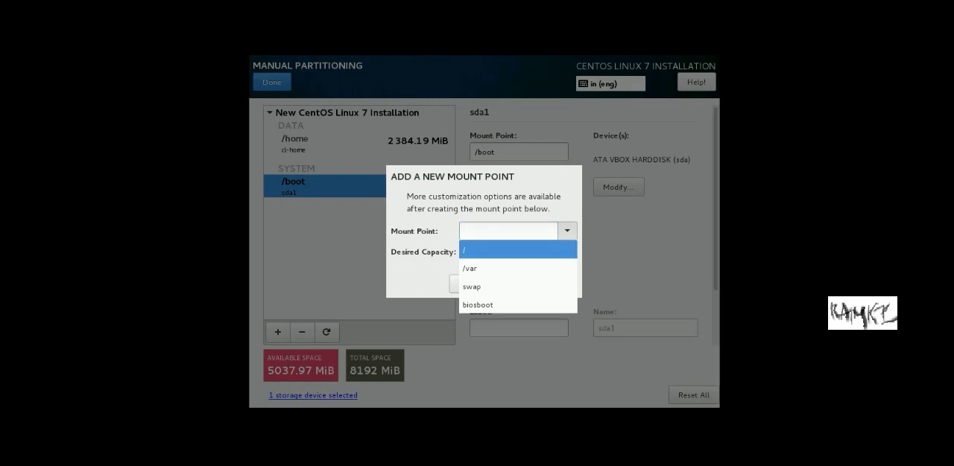
pyautogui.press('Return')
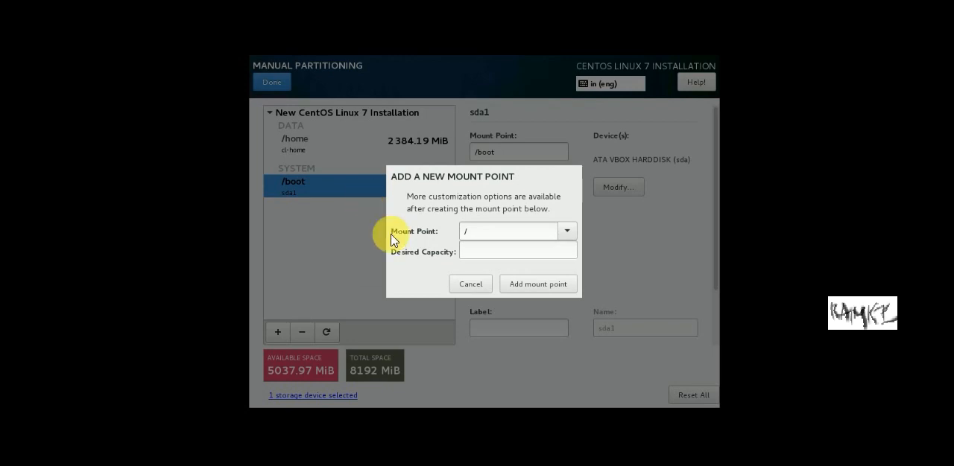
pyautogui.press('Tab')
pyautogui.write('4.7GB')
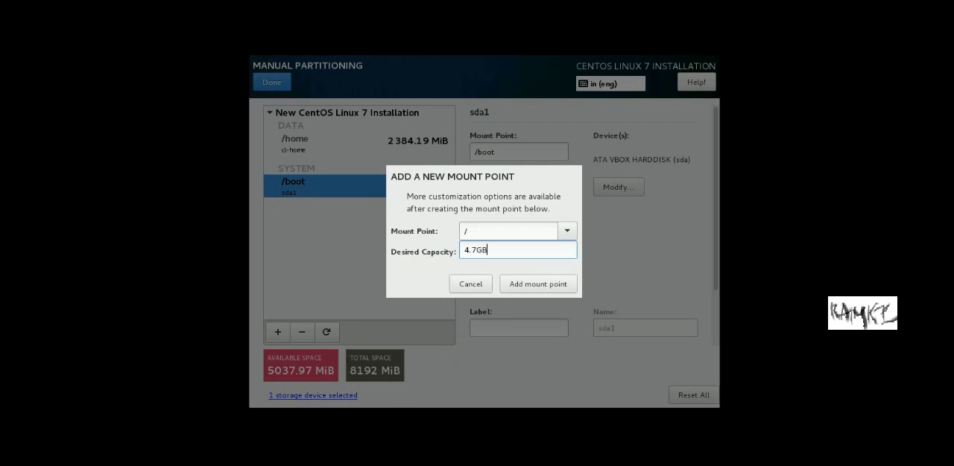
pyautogui.press('Return')
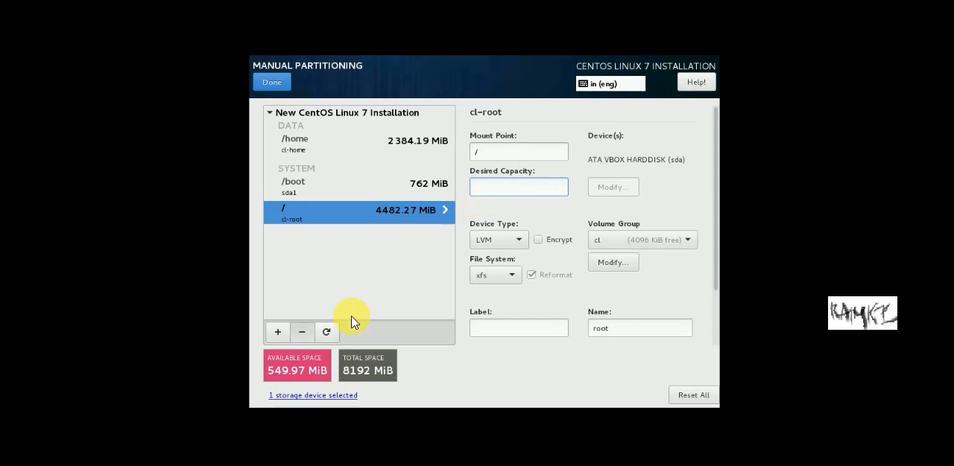
pyautogui.click(303, 336)
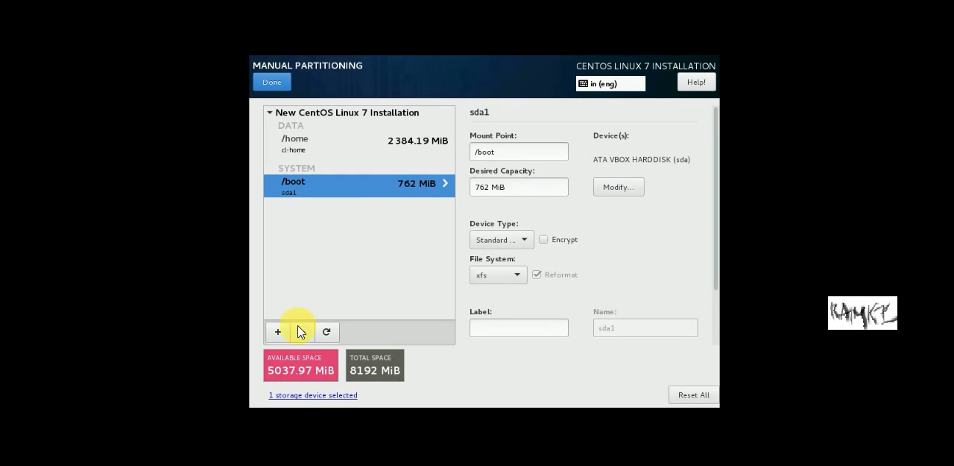
# - Add a root (/) mount point with a desired capacity of 5037.97MB and submit the partition layout, continuing past the storage check
pyautogui.click(278, 333)
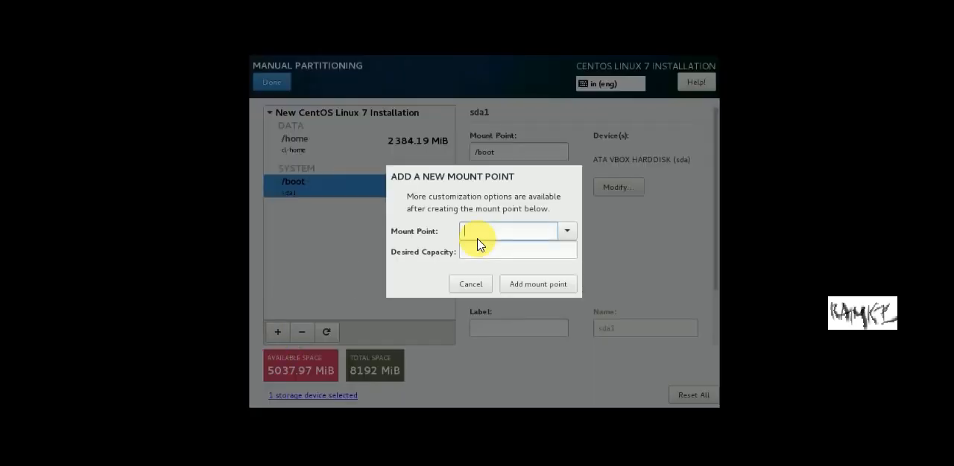
pyautogui.click(567, 232)
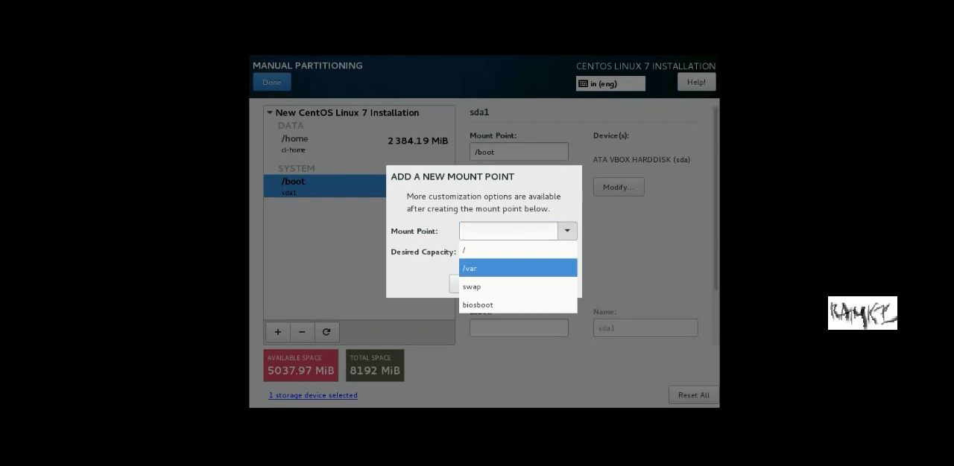
pyautogui.press('Return')
pyautogui.press('Tab')
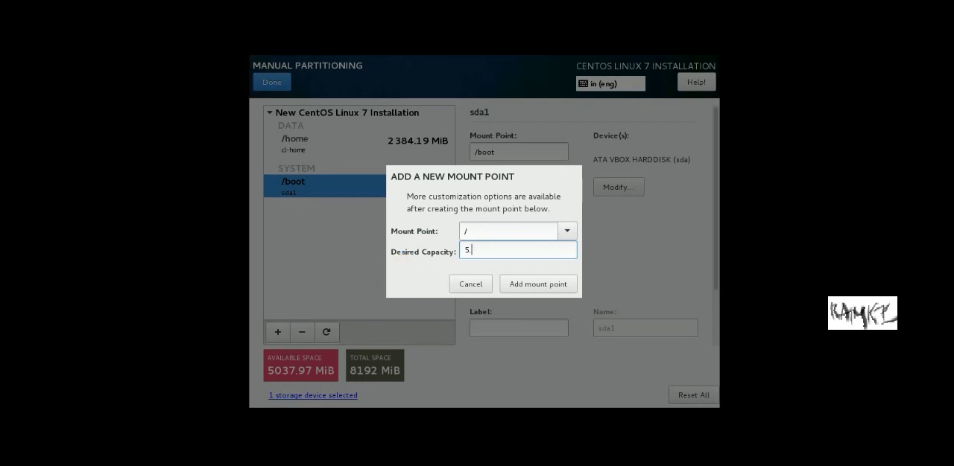
pyautogui.write('5037')
pyautogui.click(544, 284)
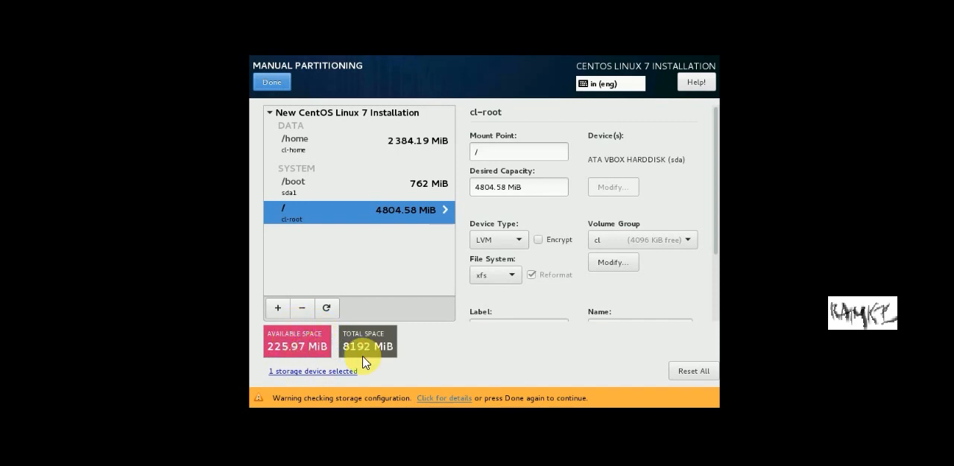
pyautogui.hotkey('alt', 'd')
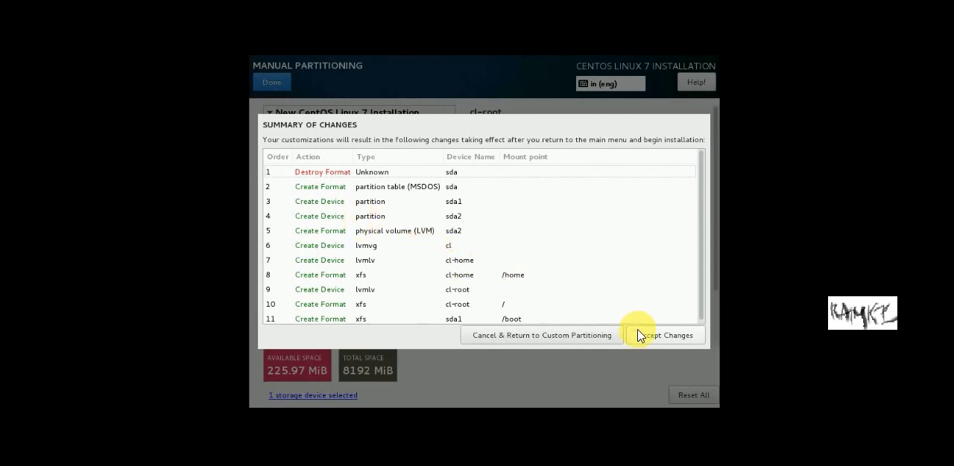
# - Accept the summarized partition changes and switch on the Ethernet (enp0s3) network connection
pyautogui.click(671, 335)
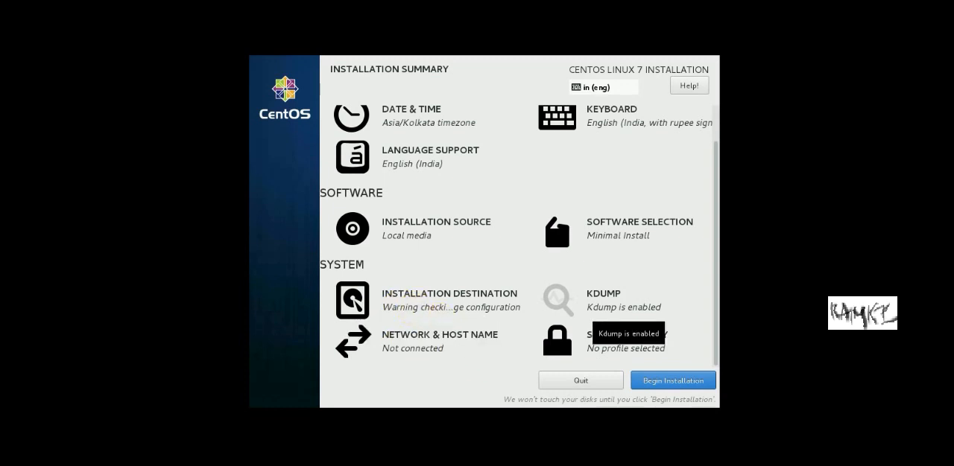
pyautogui.click(625, 308)
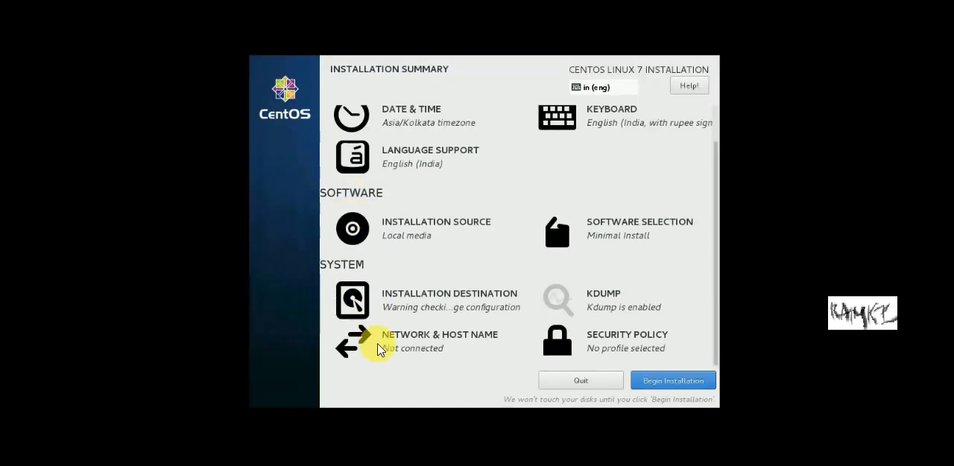
pyautogui.click(433, 353)
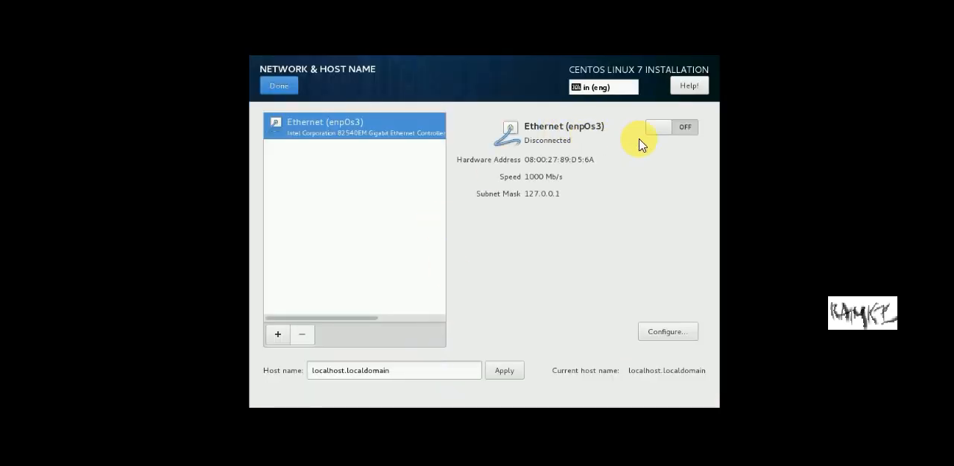
pyautogui.click(689, 131)
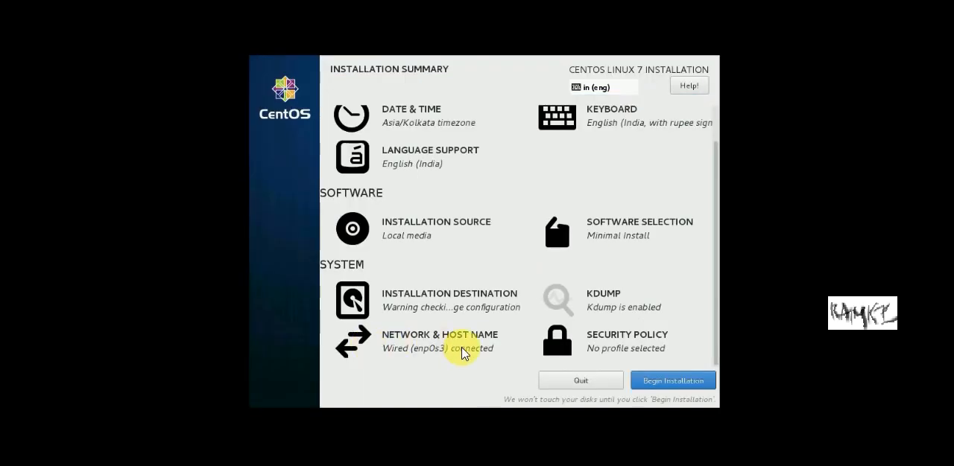
# - Check the security policy profiles without selecting one and begin the installation
pyautogui.click(616, 345)
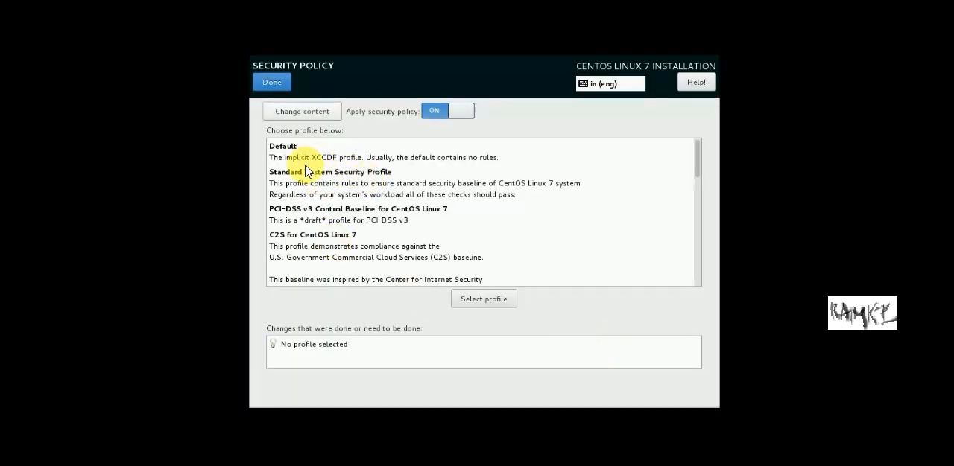
pyautogui.click(268, 89)
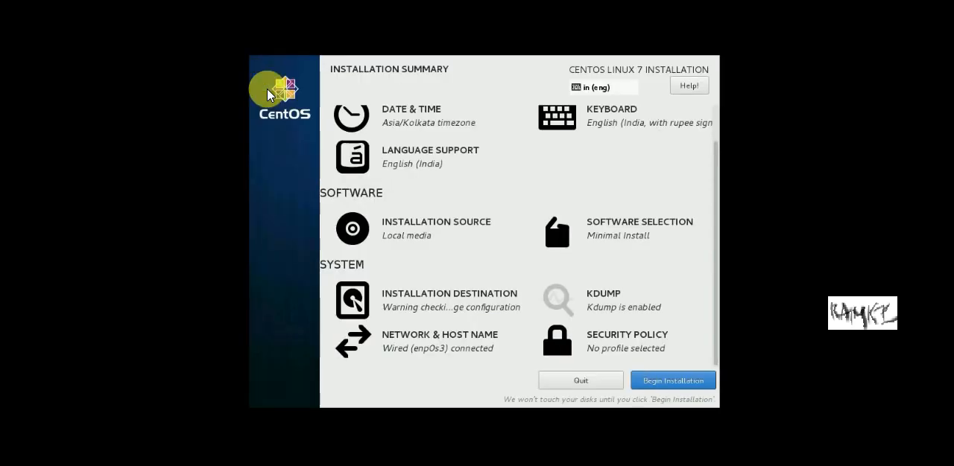
pyautogui.click(674, 382)
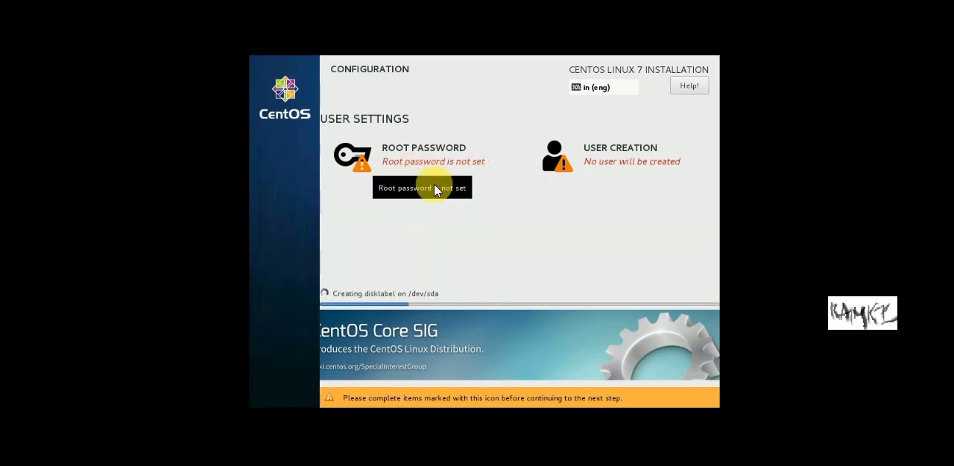
# - Set the root account password, repeat it in the confirmation field and accept it despite its weakness
pyautogui.click(380, 212)
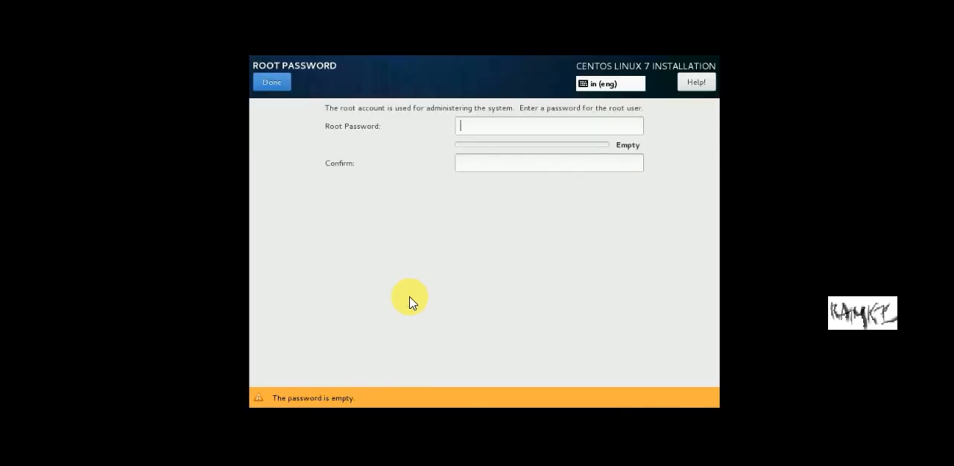
pyautogui.write('•••')
pyautogui.press('Tab')
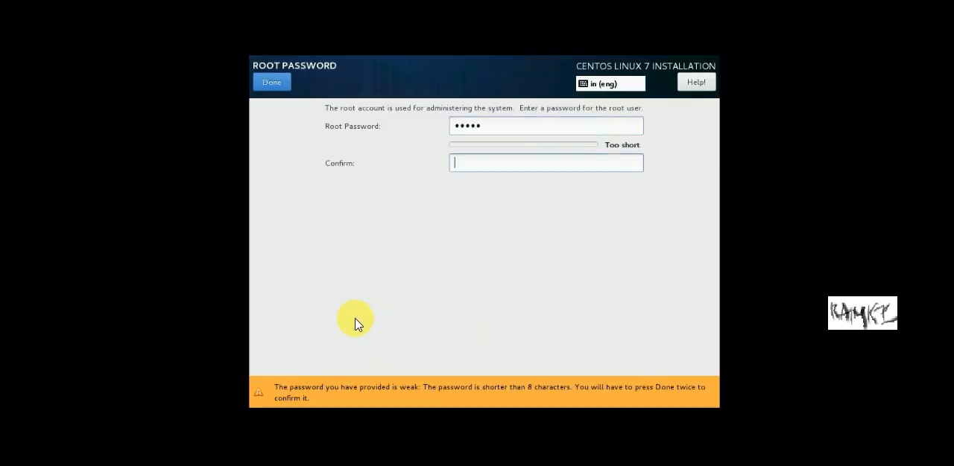
pyautogui.write('•••••')
pyautogui.press('Return')
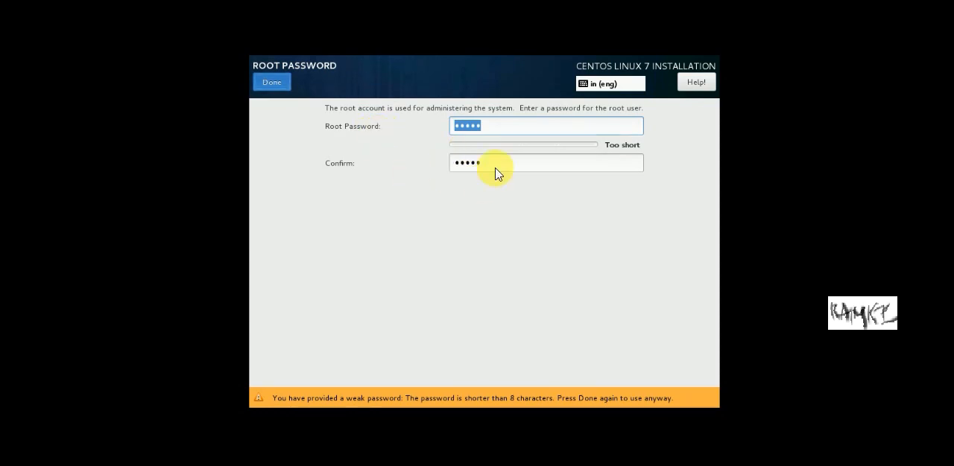
pyautogui.press('Return')
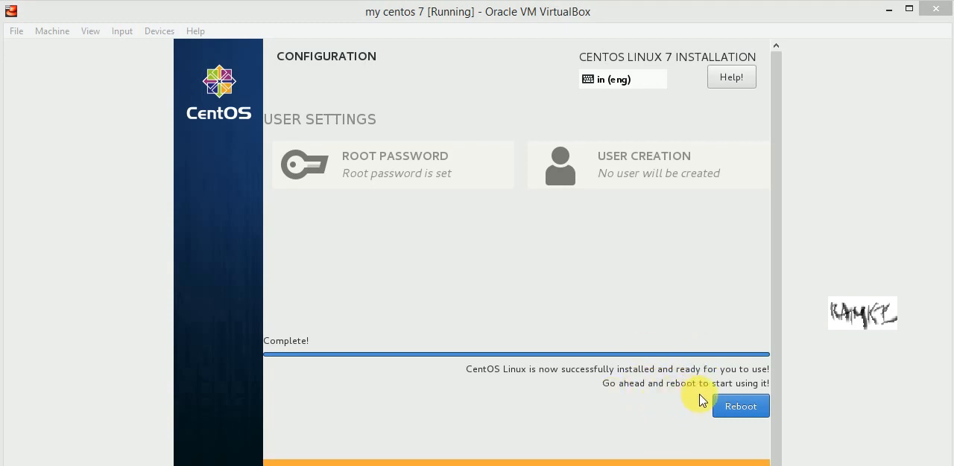
# - Reboot into the installed CentOS system and log in as root with the root account password
pyautogui.click(742, 406)
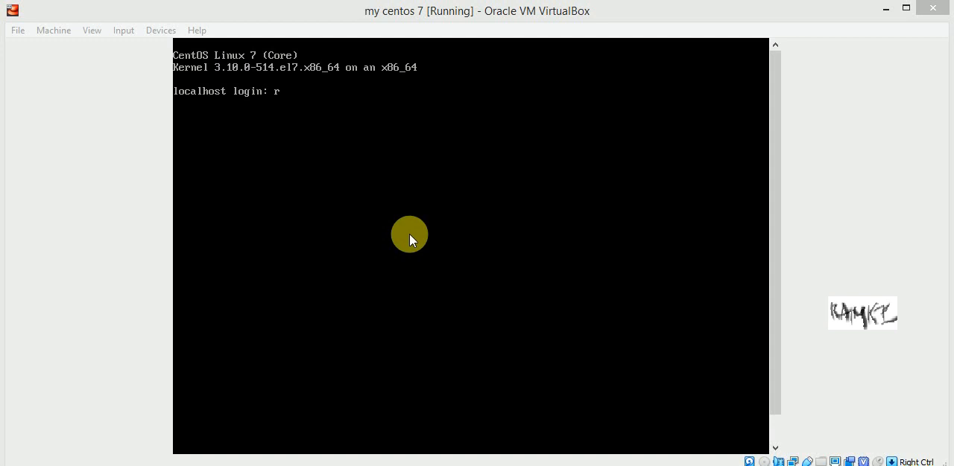
pyautogui.click(409, 235)
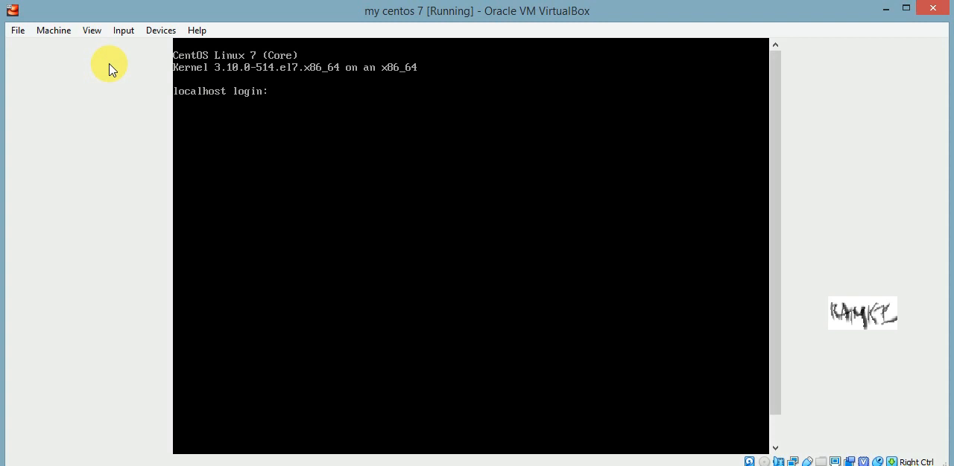
pyautogui.write('oot')
pyautogui.click(280, 146)
pyautogui.press('Return')
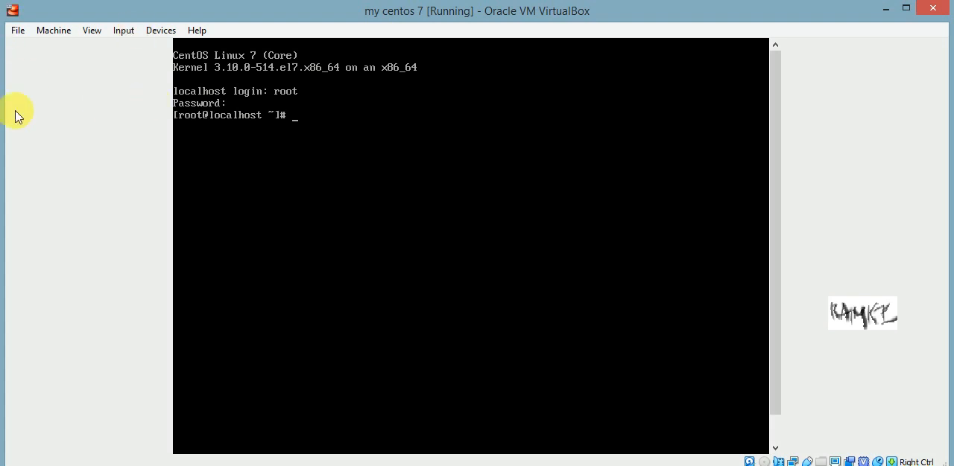
# - List the files in the home directory with ls and print the working directory with pwd
pyautogui.write('ls')
pyautogui.press('Return')
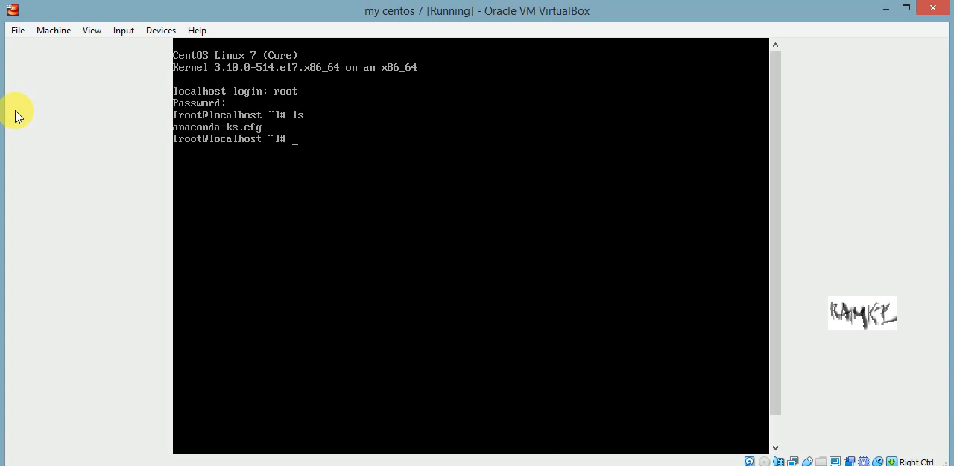
pyautogui.write('pwd')
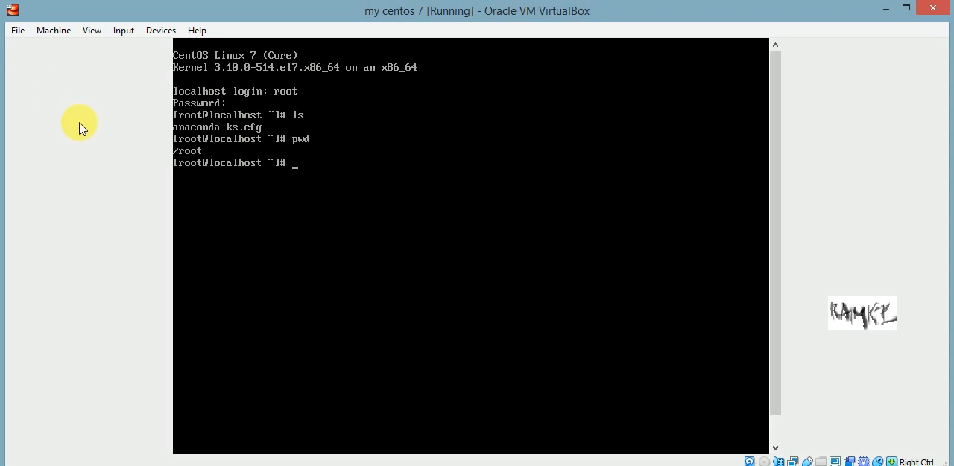
# - Switch to the Oracle VM VirtualBox Manager window to view the my centos 7 machine
pyautogui.click(281, 151)
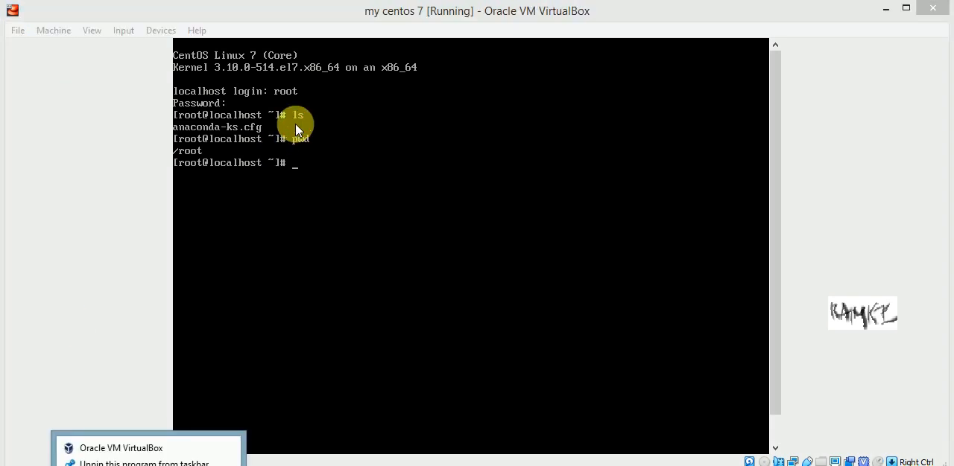
pyautogui.click(82, 328)
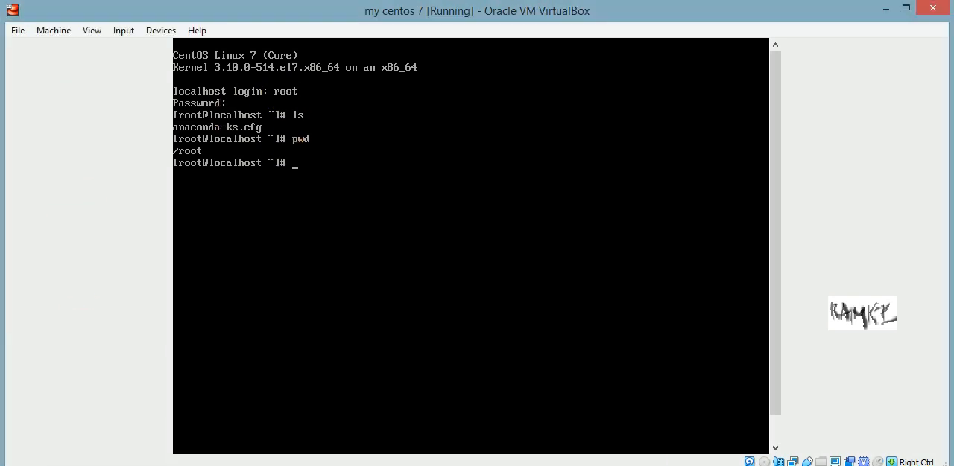
pyautogui.click(192, 463)
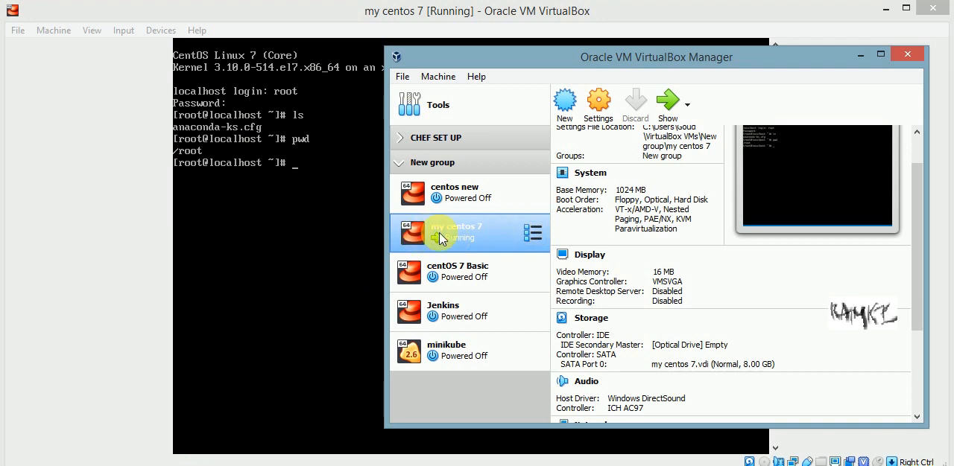